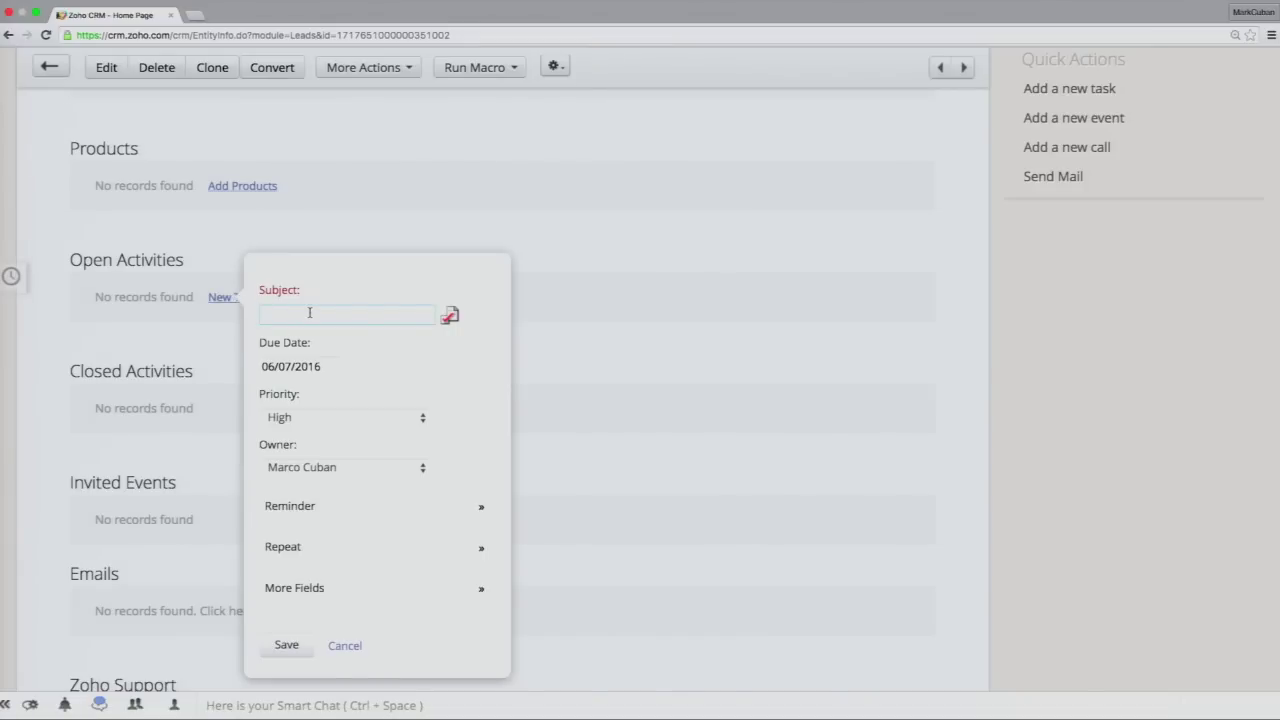
# Enter Send Email as the new task's subject and set its due date to 06/07/2016
pyautogui.write('Send Email')
pyautogui.click(308, 364)
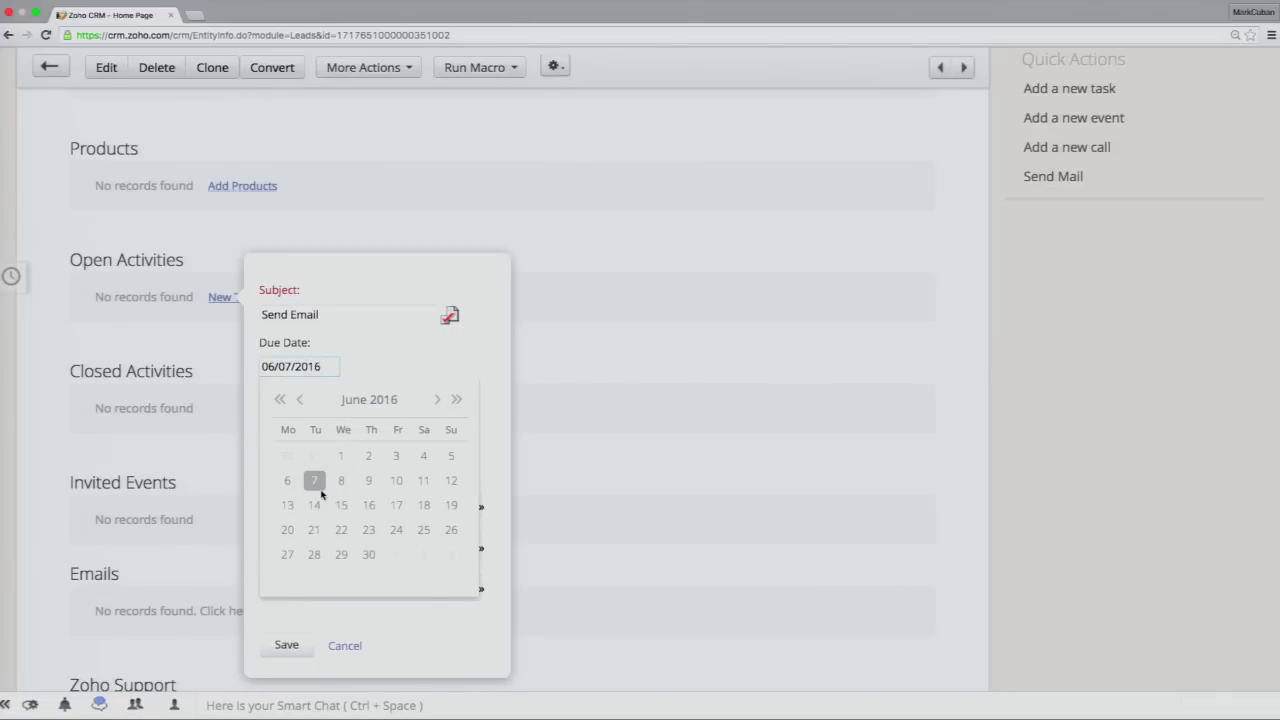
pyautogui.click(316, 483)
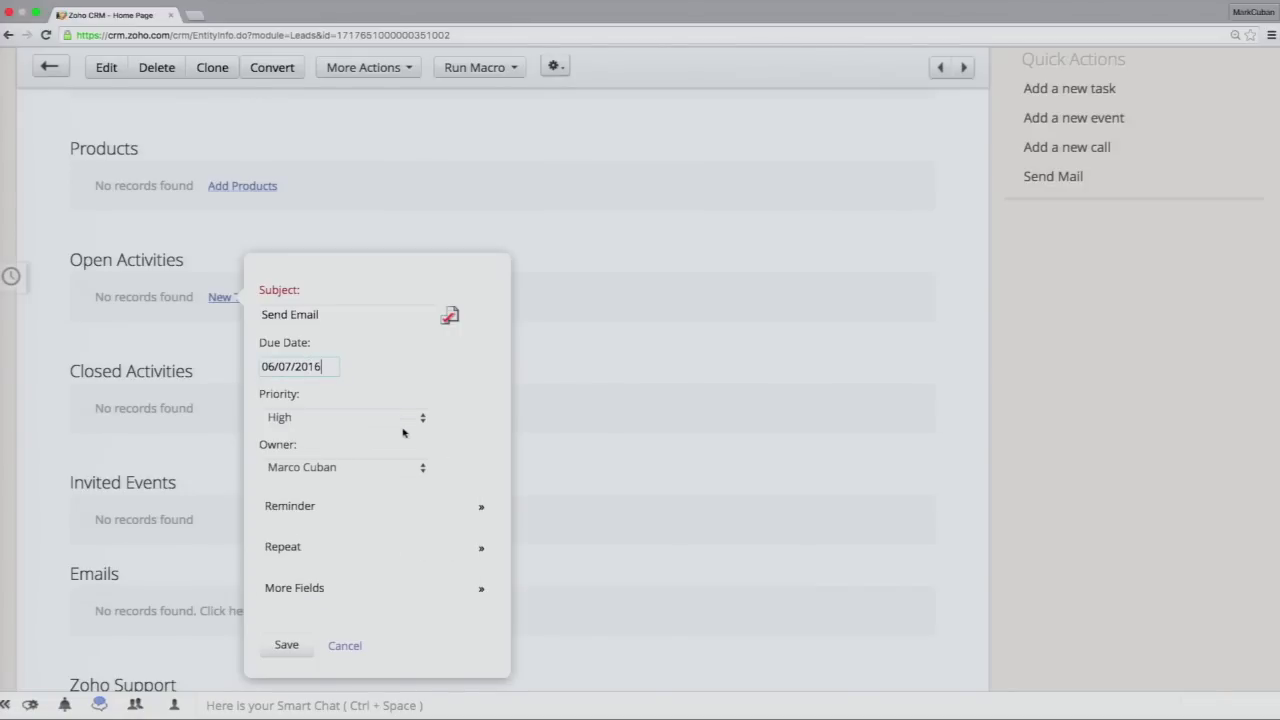
pyautogui.click(423, 511)
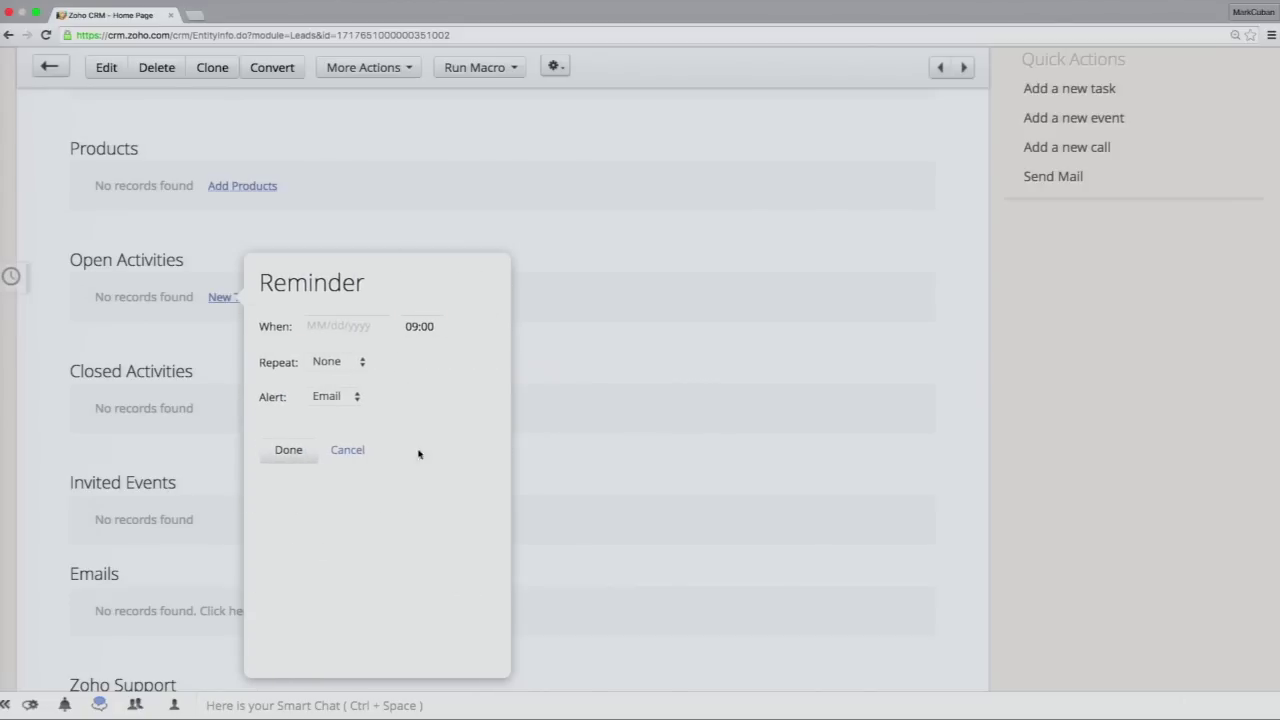
pyautogui.click(341, 328)
pyautogui.click(362, 439)
pyautogui.click(352, 397)
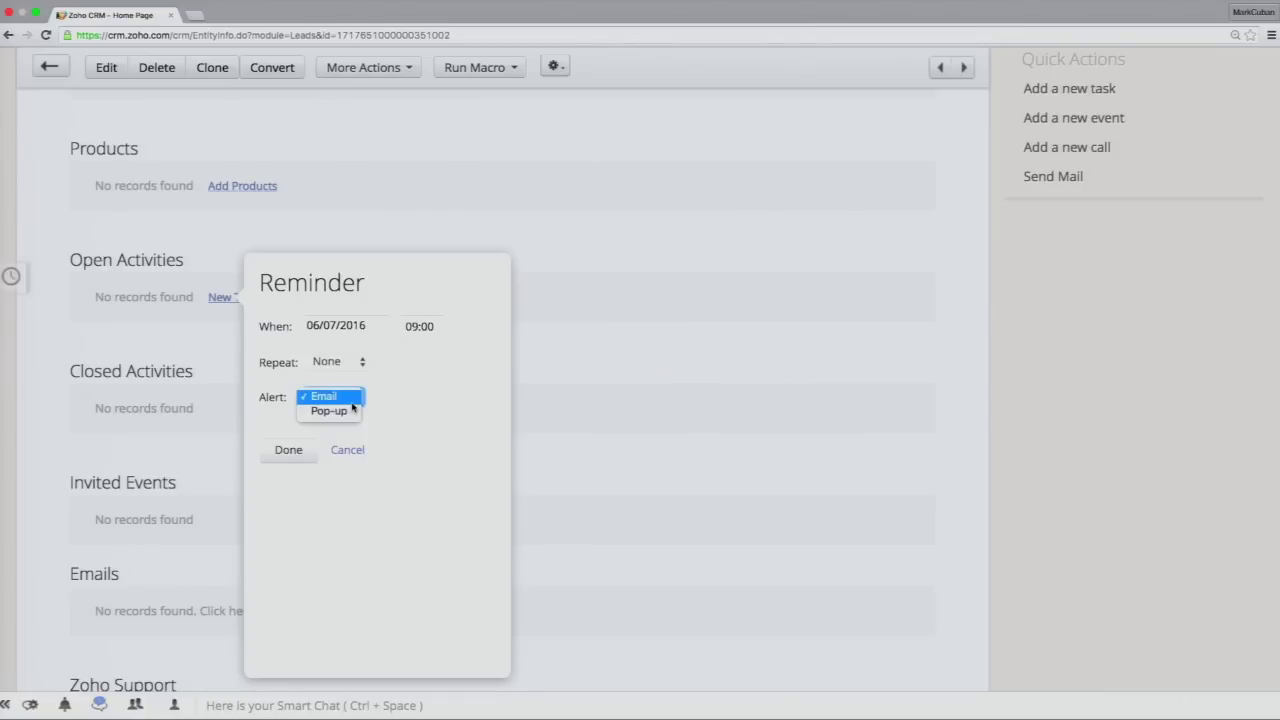
pyautogui.click(352, 403)
pyautogui.click(350, 452)
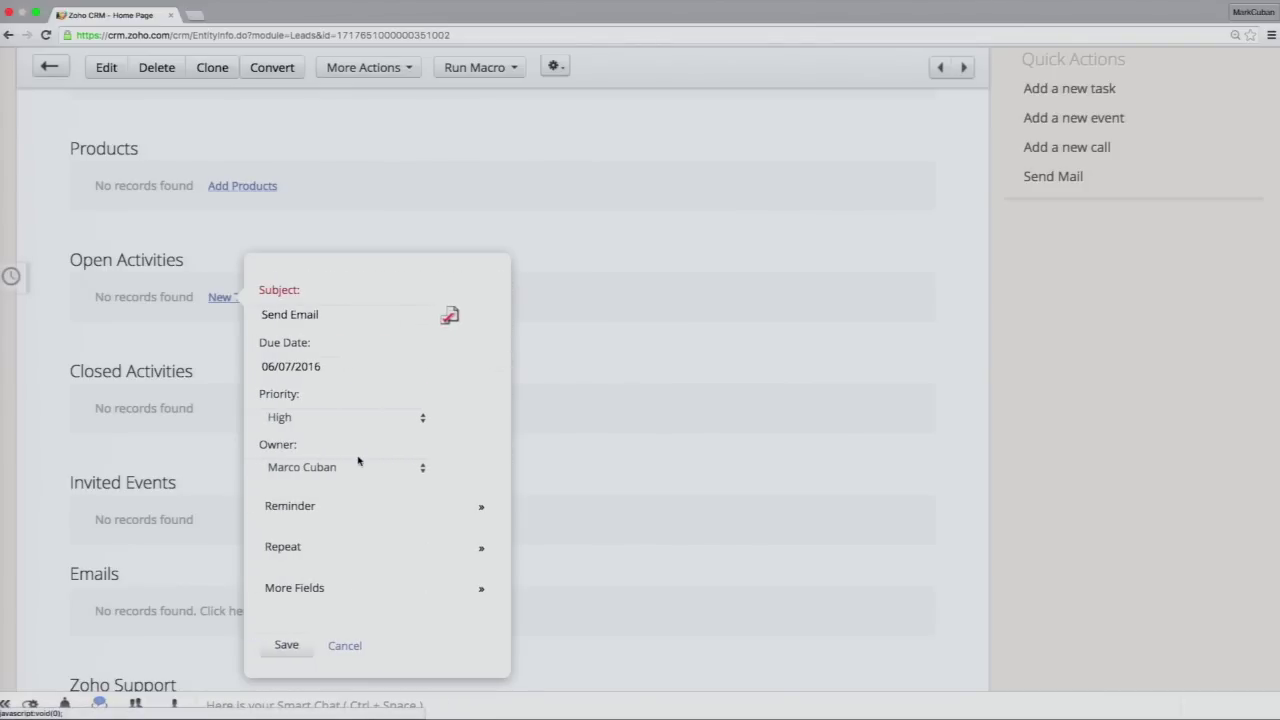
# Examine the task's additional fields, including contact type, related record, status choices, currency and description, and leave them without applying changes
pyautogui.scroll(-1, 358, 460)
pyautogui.click(357, 535)
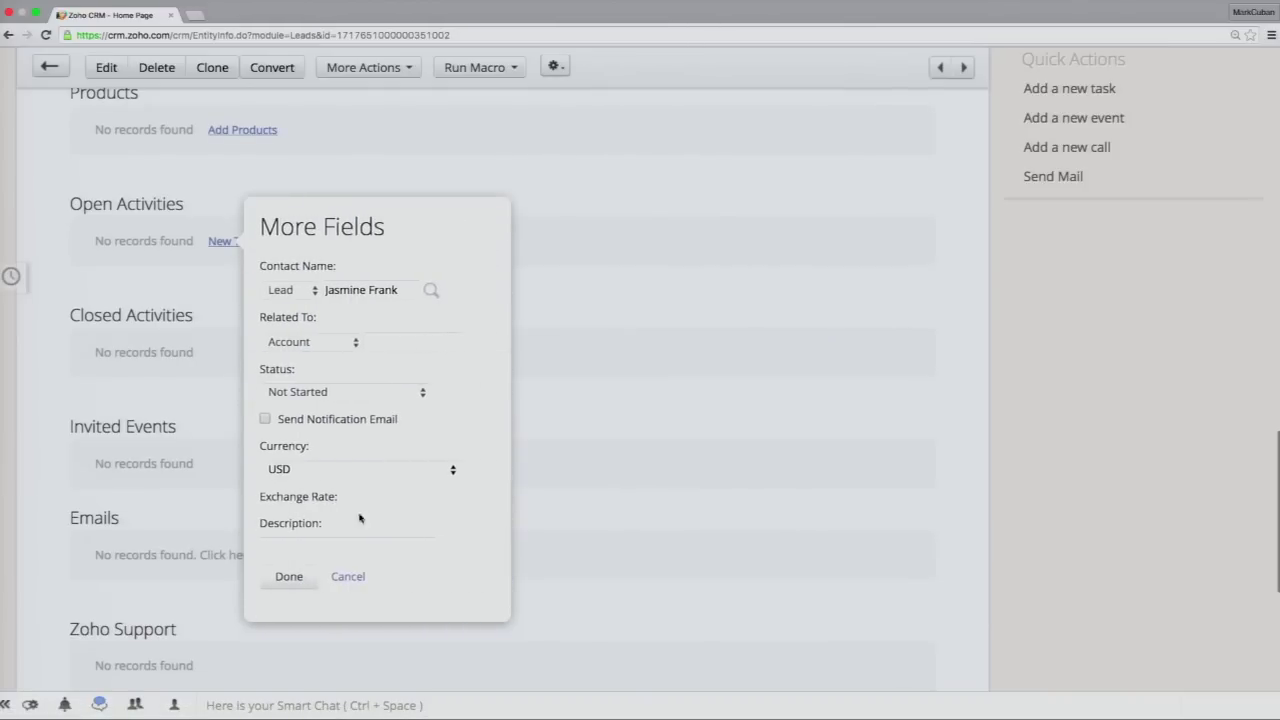
pyautogui.click(408, 390)
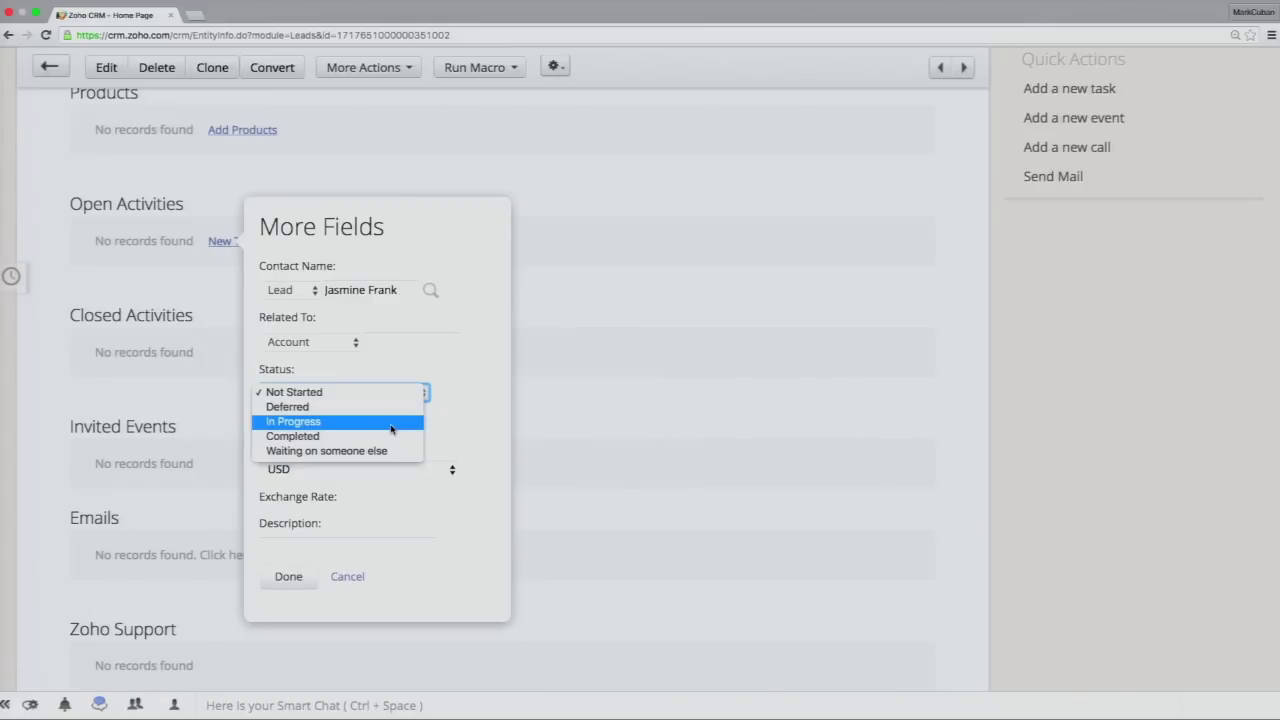
pyautogui.click(460, 426)
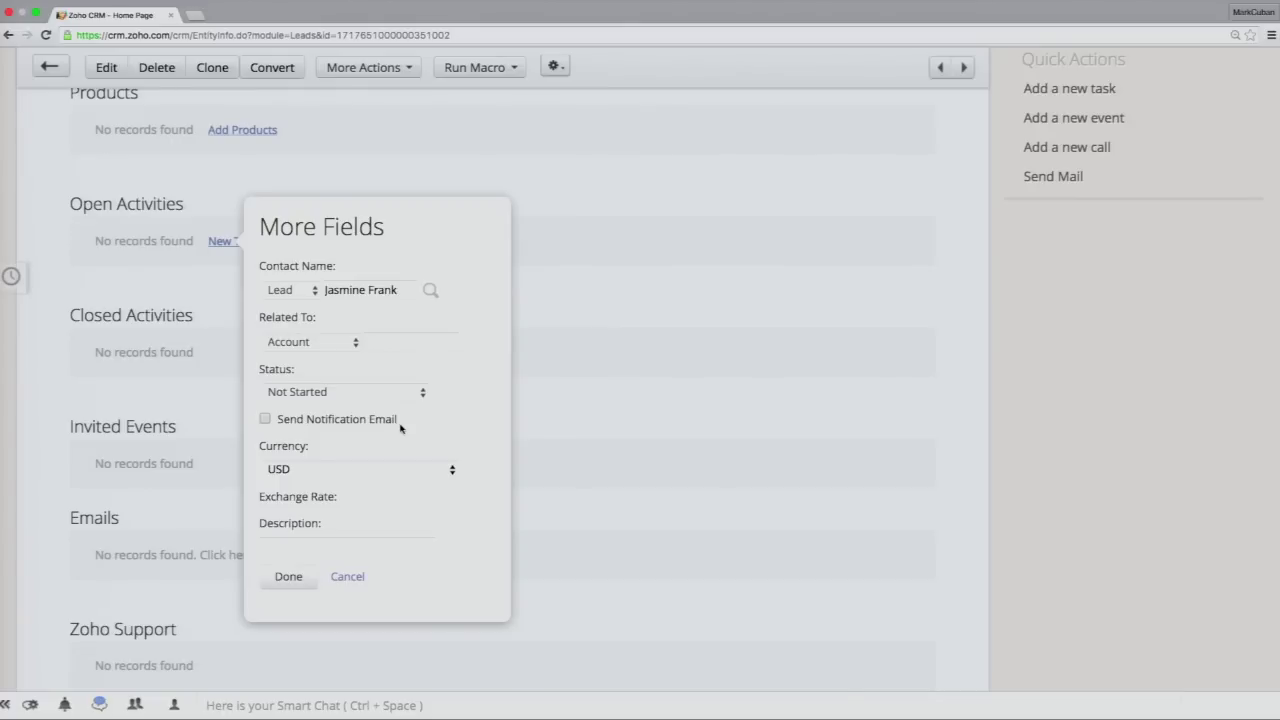
pyautogui.scroll(-3, 403, 457)
pyautogui.scroll(1, 401, 451)
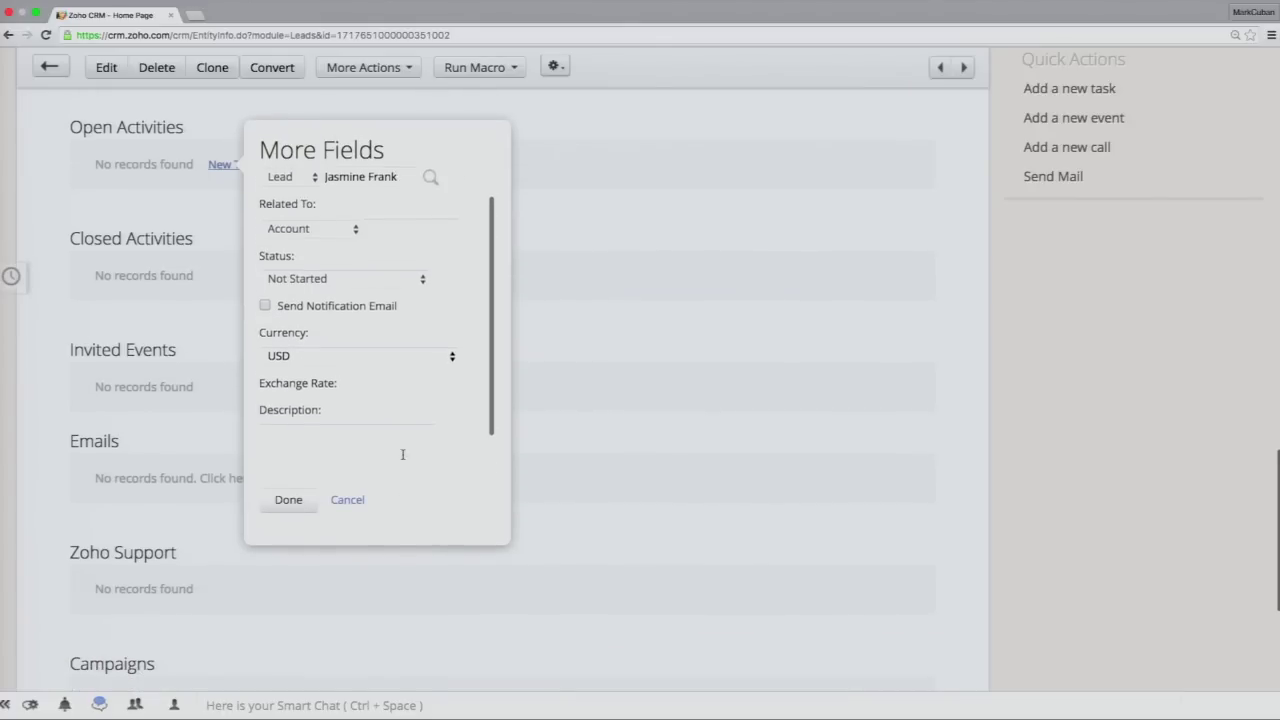
pyautogui.scroll(-2, 401, 451)
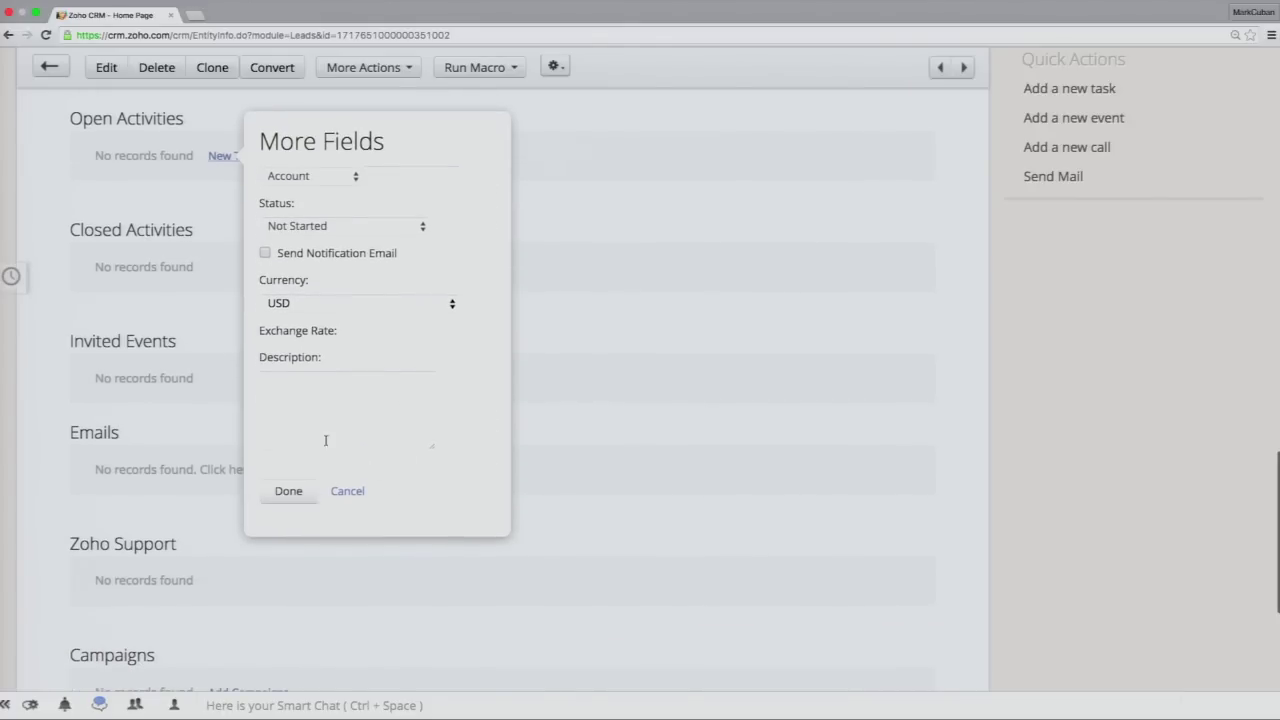
pyautogui.scroll(4, 326, 437)
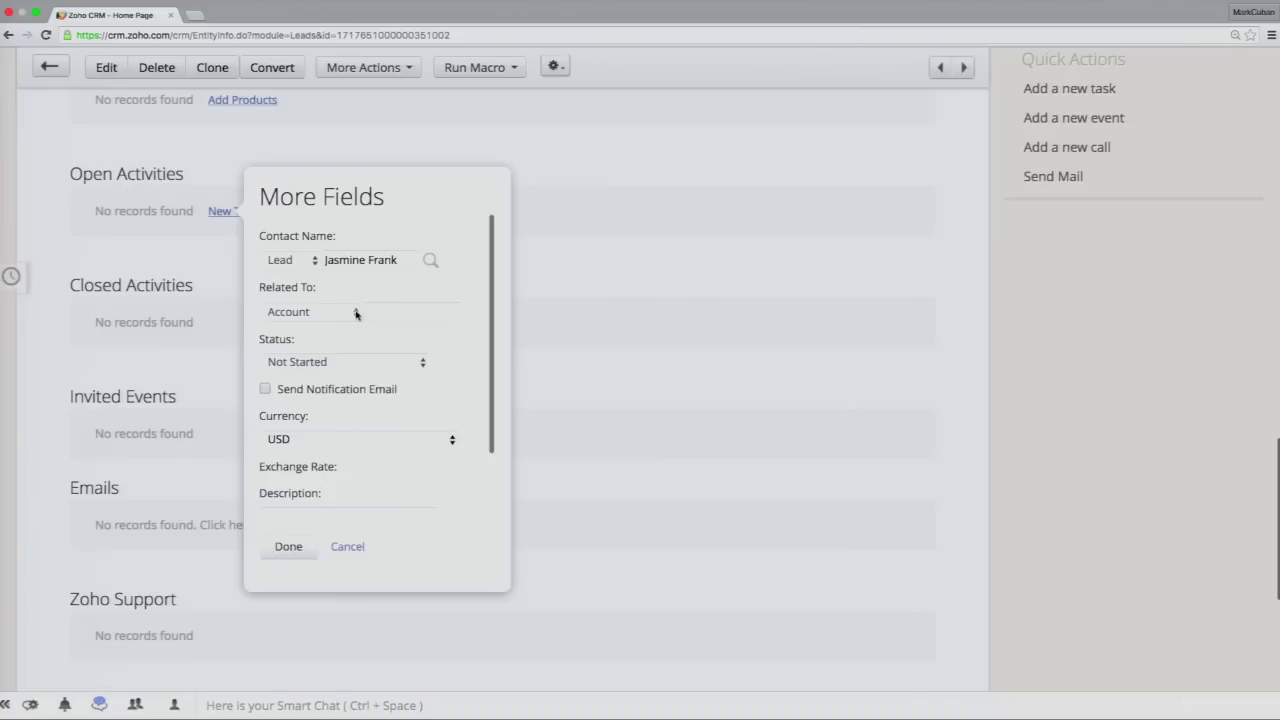
pyautogui.doubleClick(370, 314)
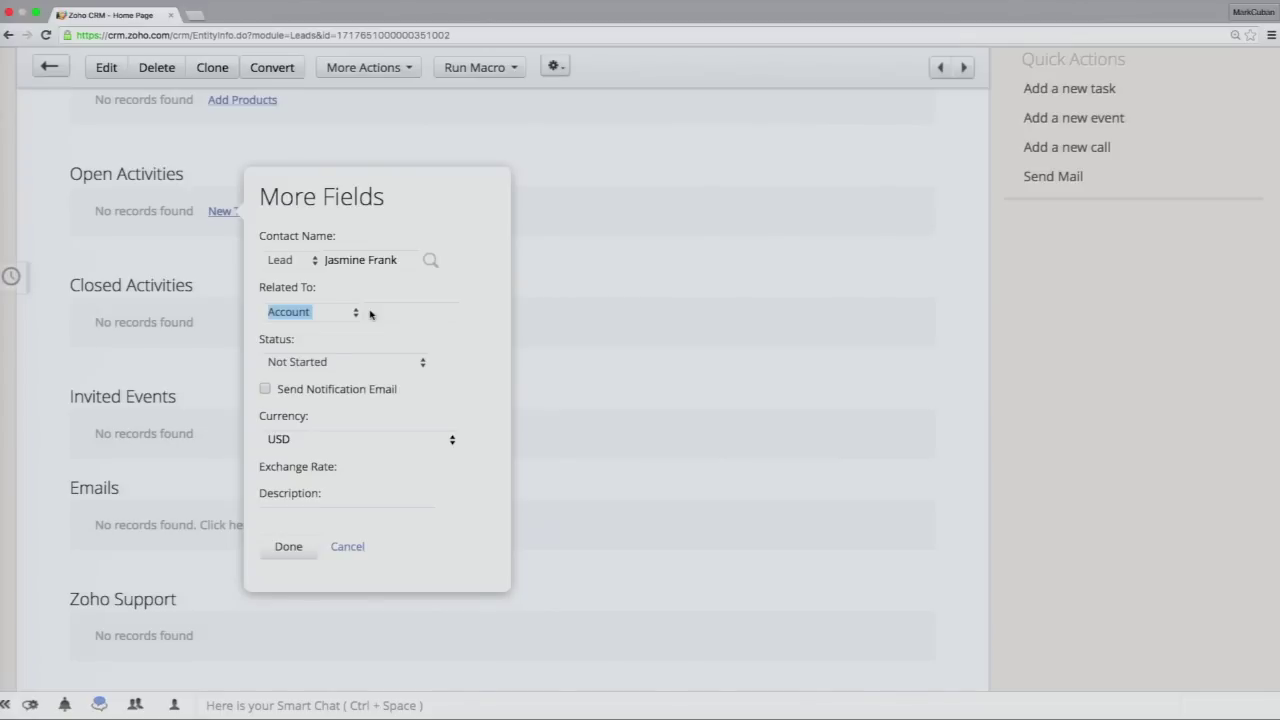
pyautogui.click(379, 297)
pyautogui.click(308, 261)
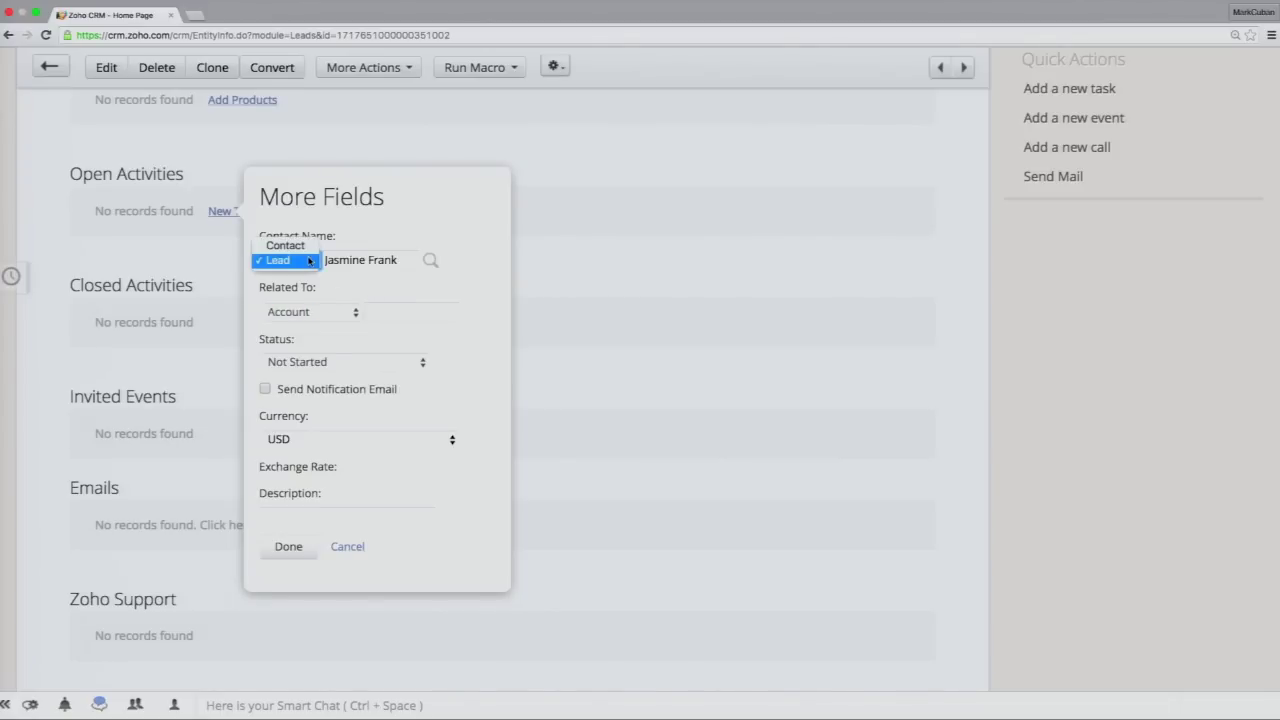
pyautogui.click(357, 242)
pyautogui.click(353, 296)
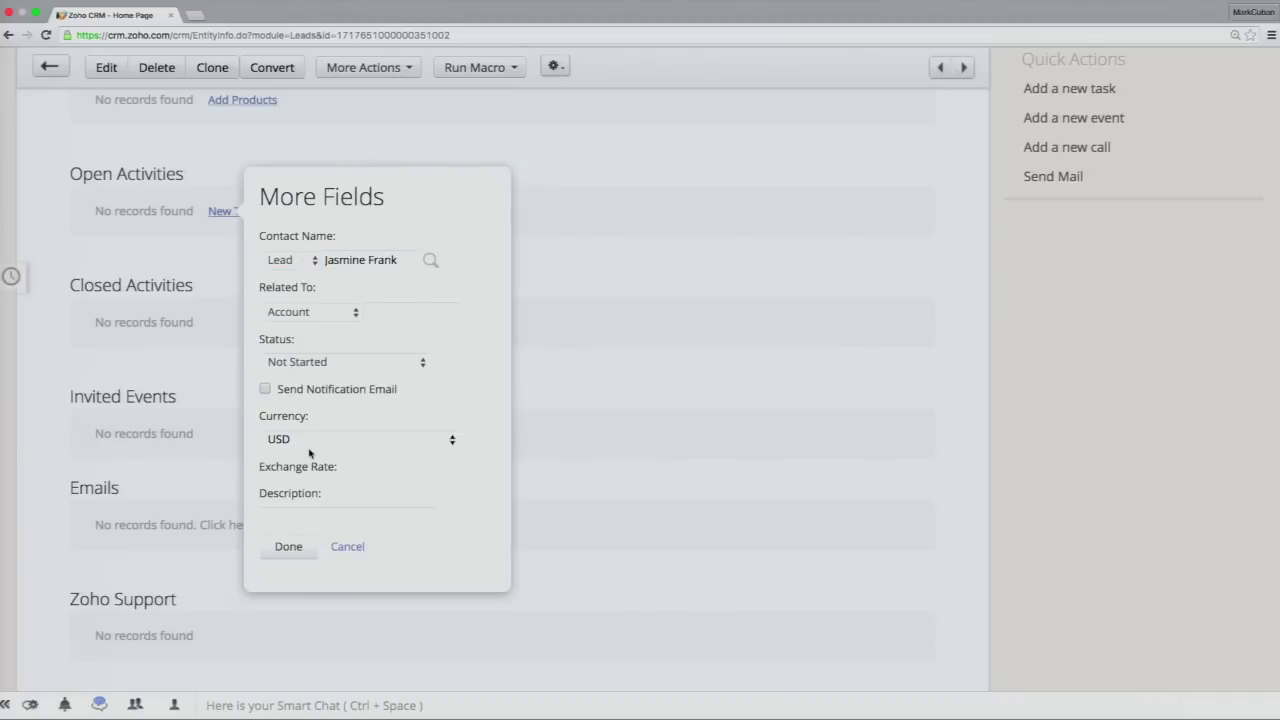
pyautogui.click(340, 548)
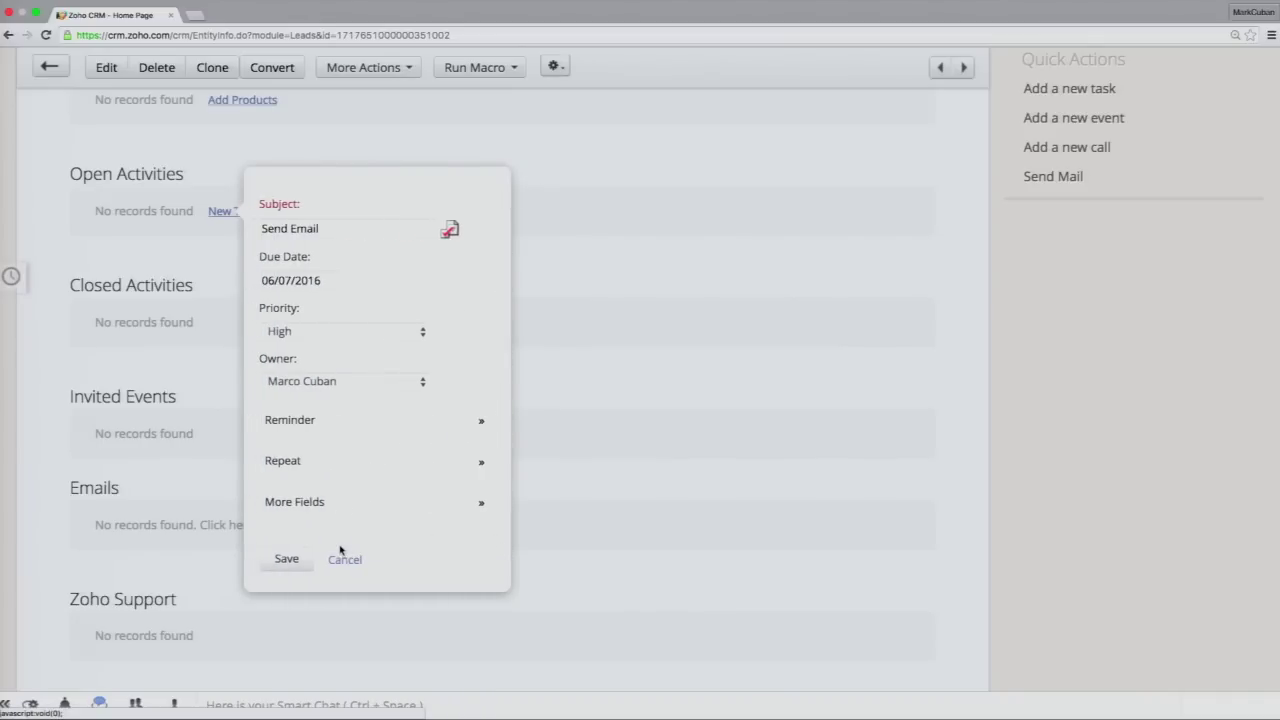
# Save the Send Email task and check its status and priority among the lead's open tasks
pyautogui.click(287, 560)
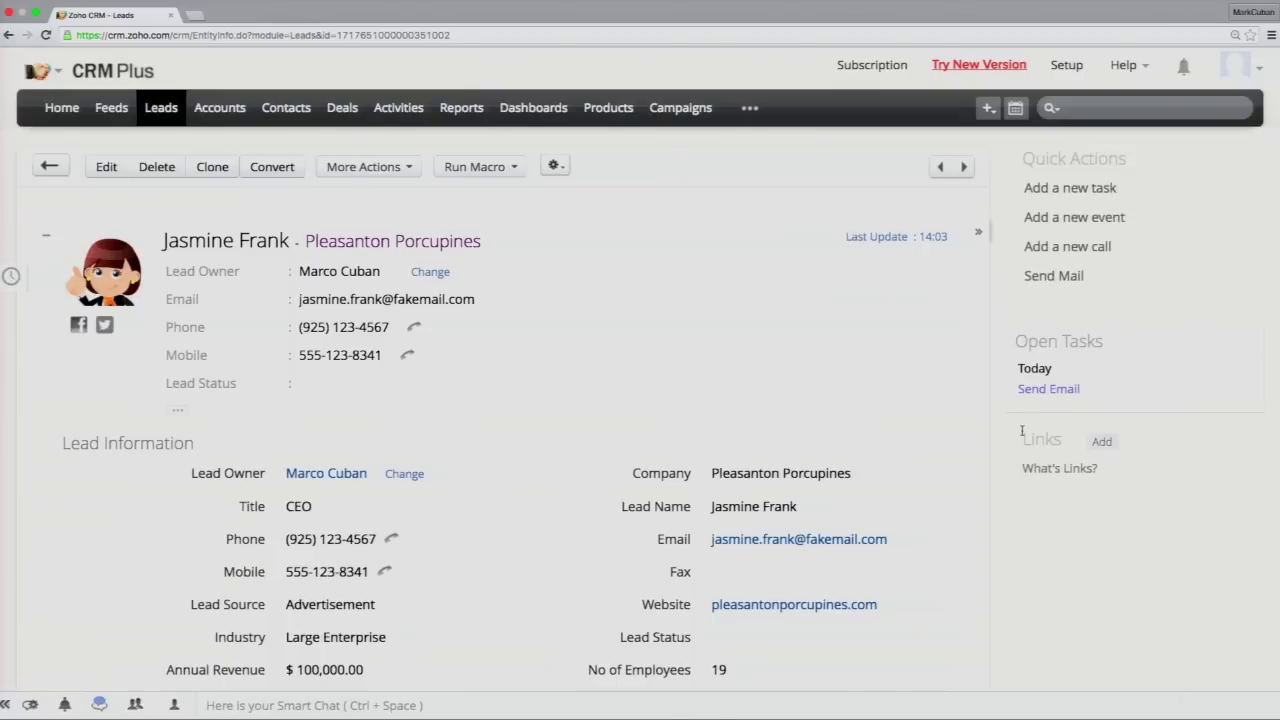
pyautogui.moveTo(1078, 391)
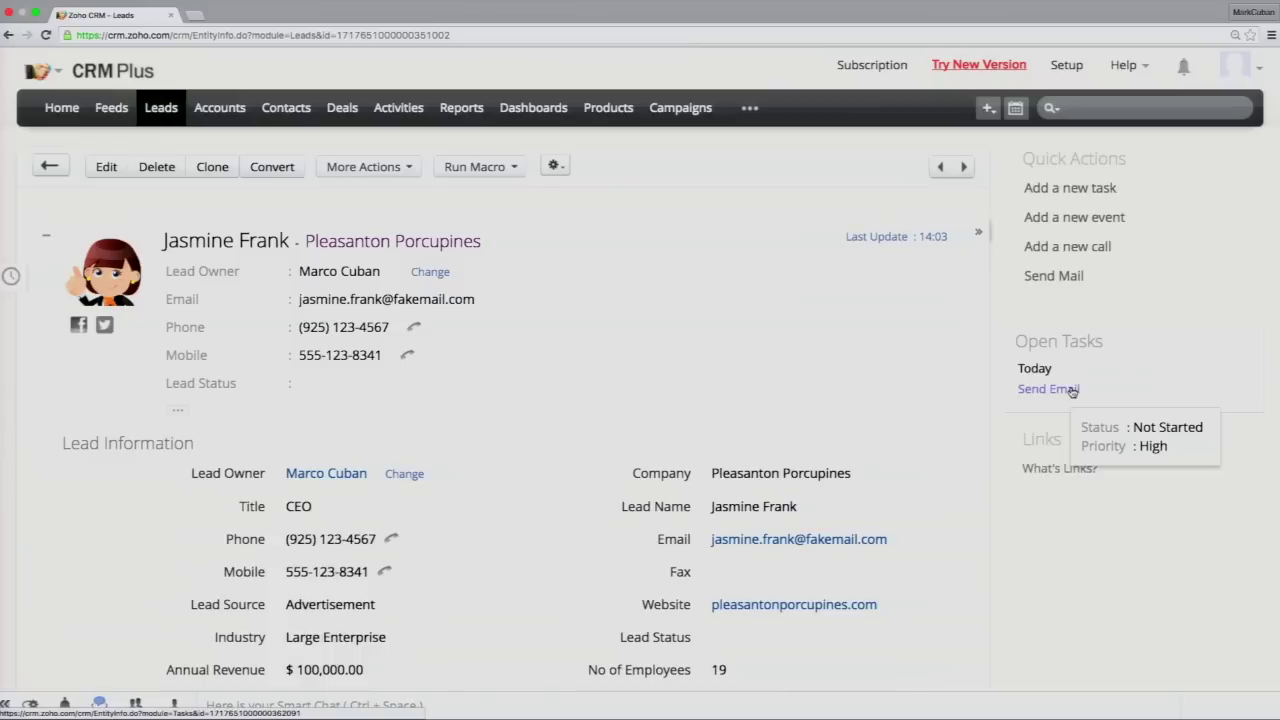
# Open the activities list and review the available activity views and the Send Email task's edit and close options
pyautogui.click(415, 118)
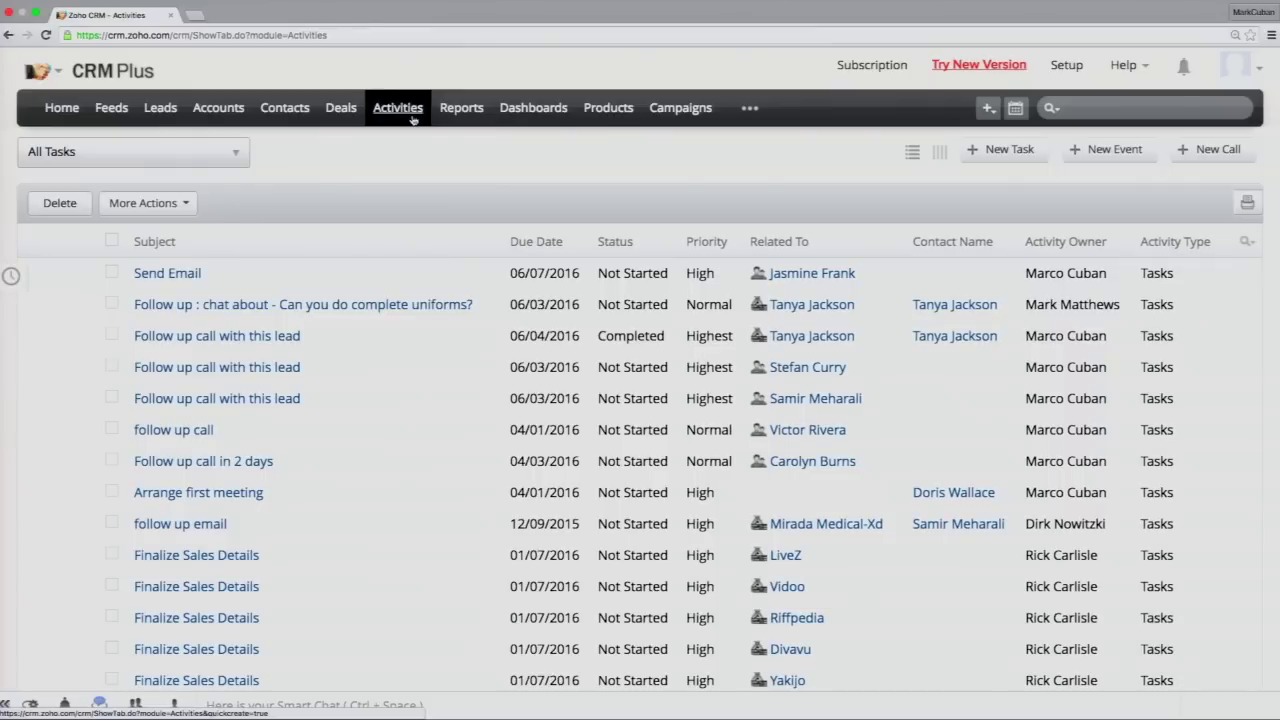
pyautogui.click(222, 160)
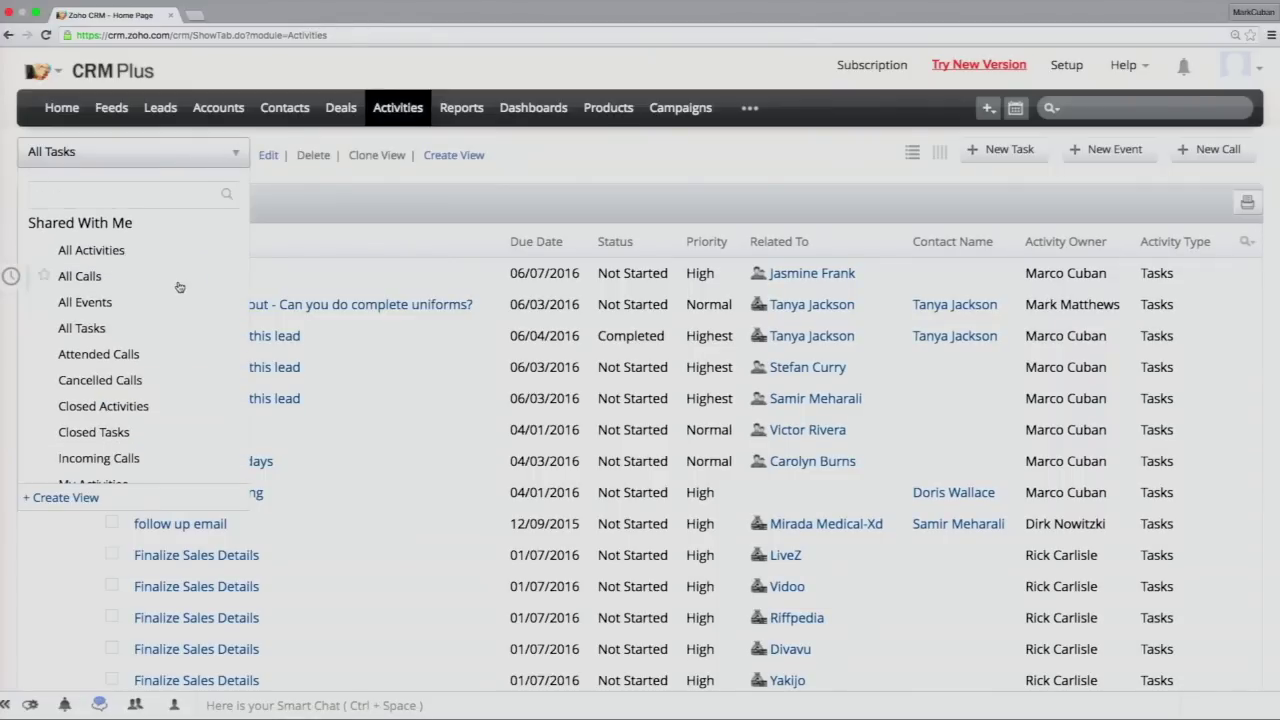
pyautogui.scroll(-1, 179, 287)
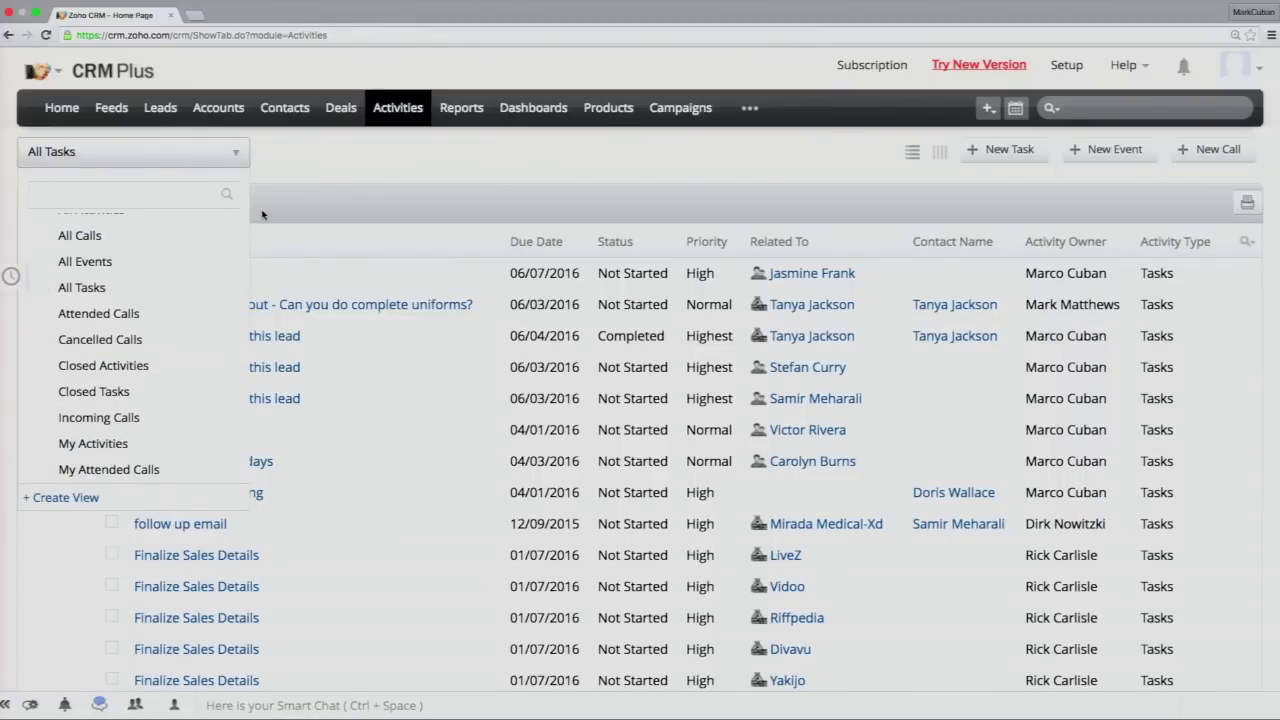
pyautogui.click(309, 256)
pyautogui.moveTo(85, 277)
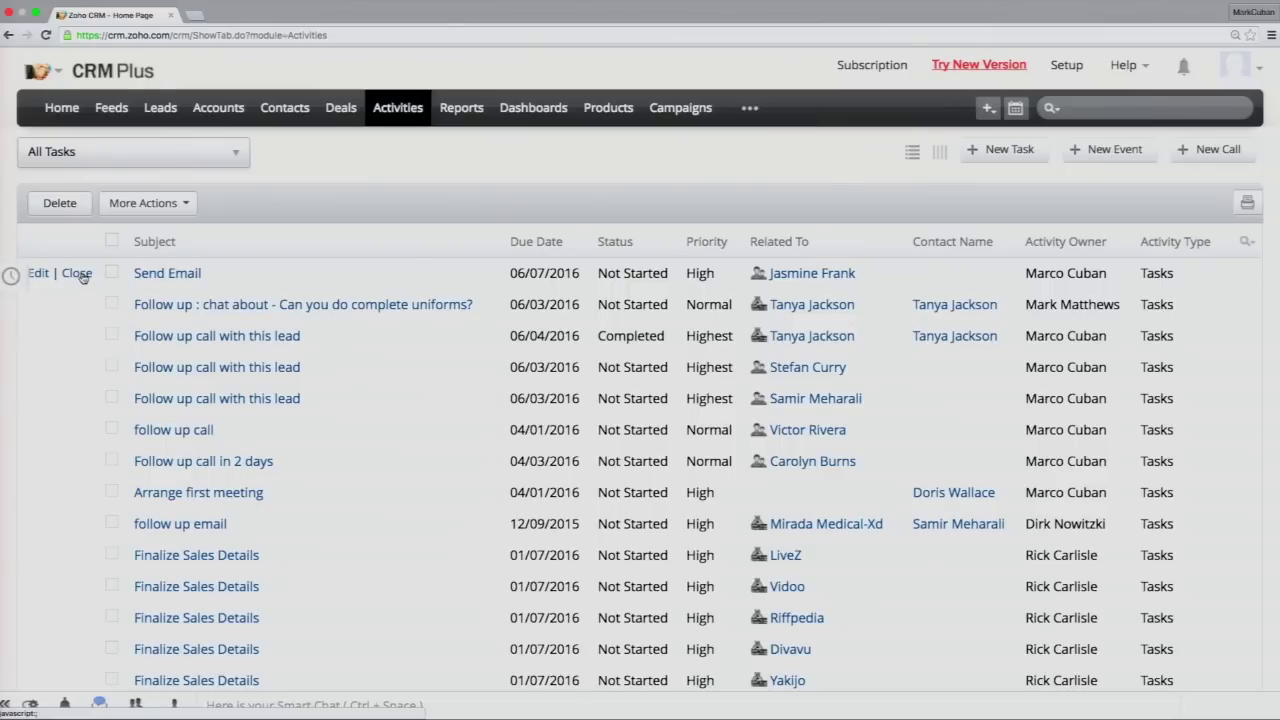
# Open the Pleasanton Porcupines lead from the leads list and review its open activities and open tasks
pyautogui.click(160, 107)
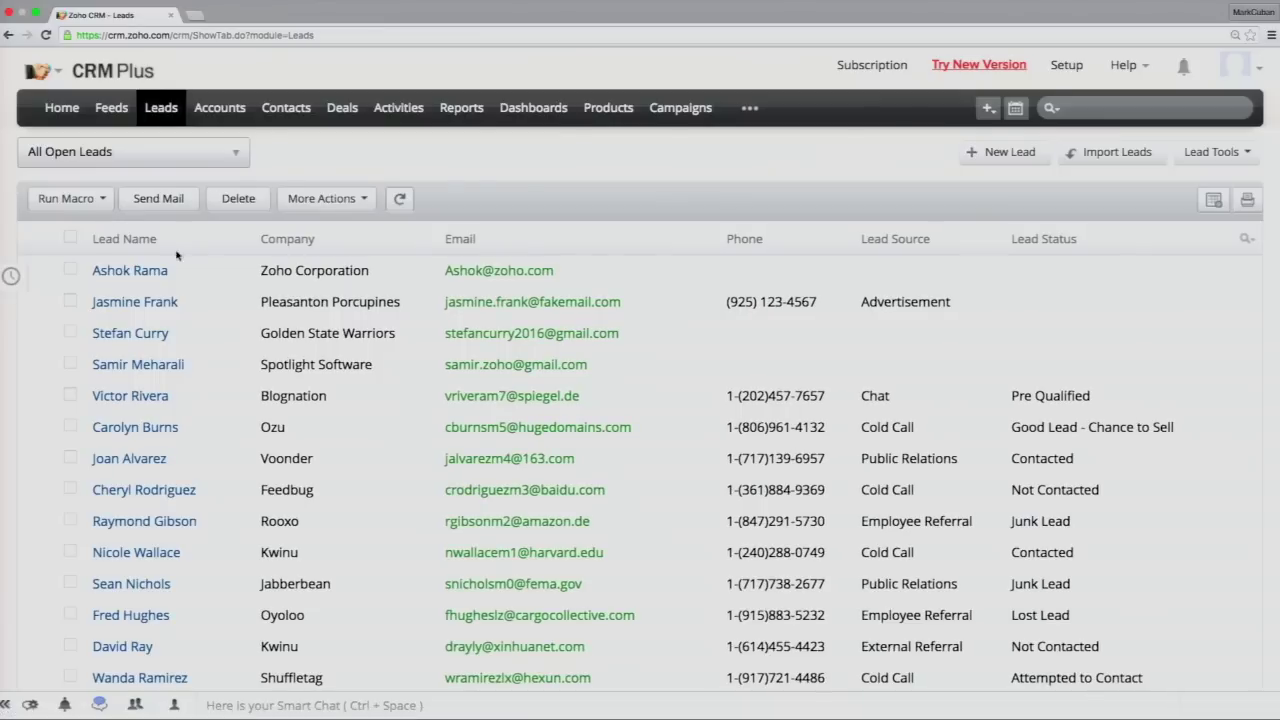
pyautogui.click(156, 301)
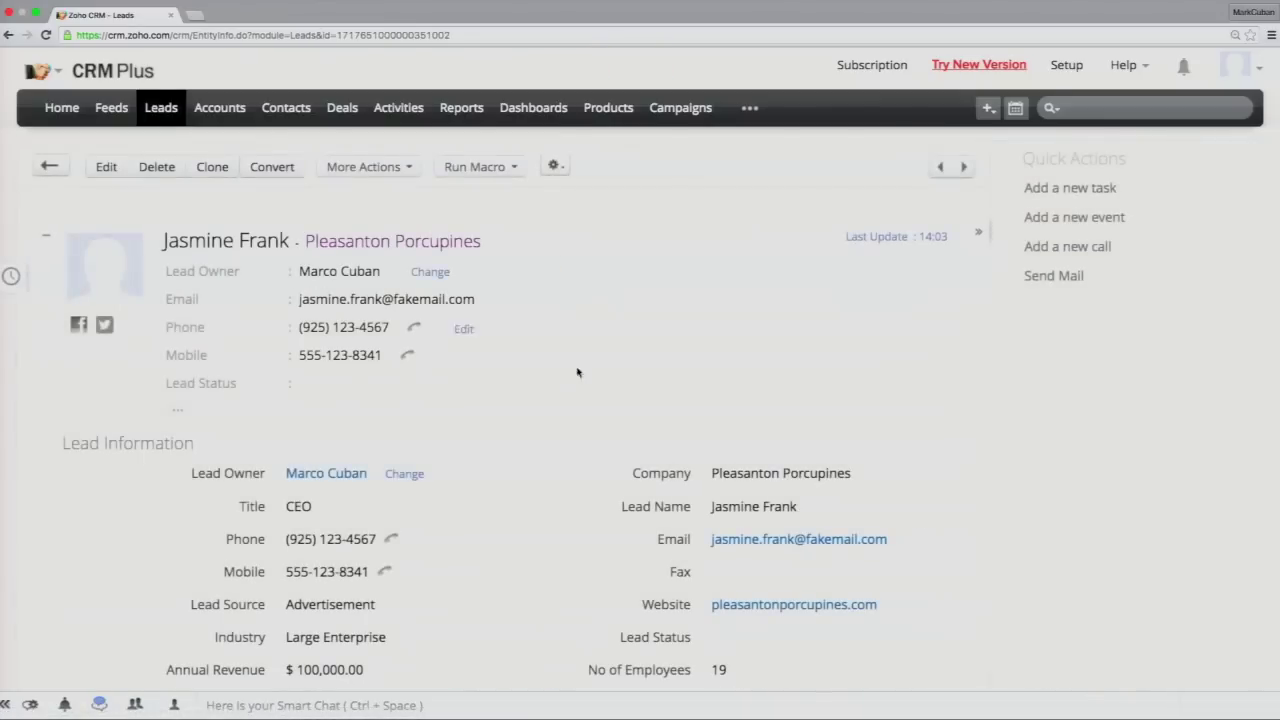
pyautogui.scroll(-8, 731, 380)
pyautogui.scroll(-7, 731, 380)
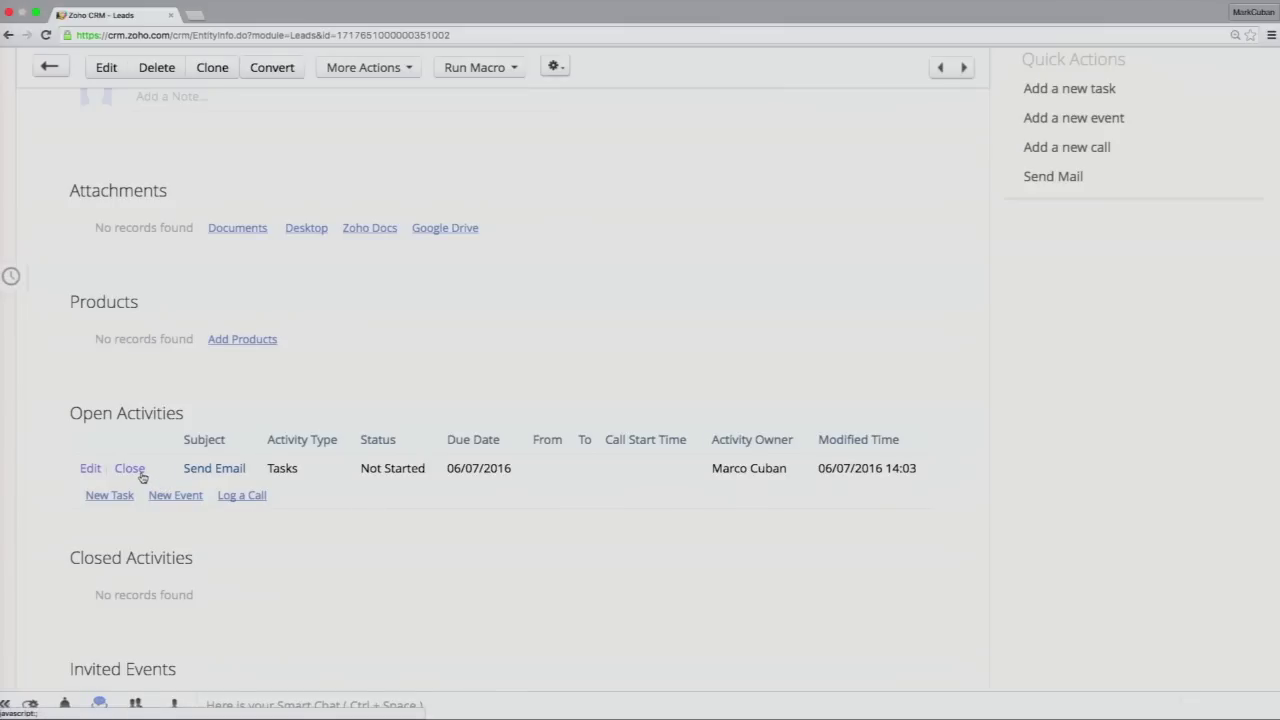
pyautogui.scroll(15, 143, 477)
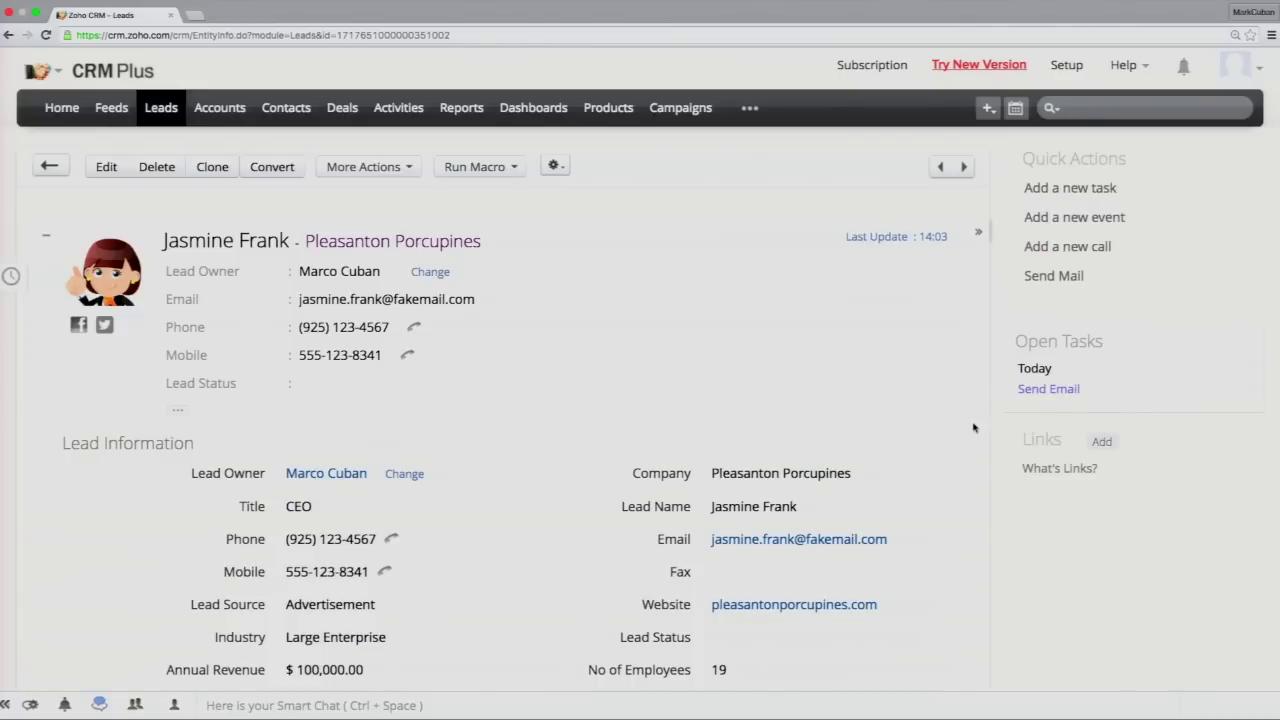
# Create a new event for the lead under Open Activities, titled Conference and dated 06/08/2016
pyautogui.scroll(-10, 975, 428)
pyautogui.scroll(-7, 975, 428)
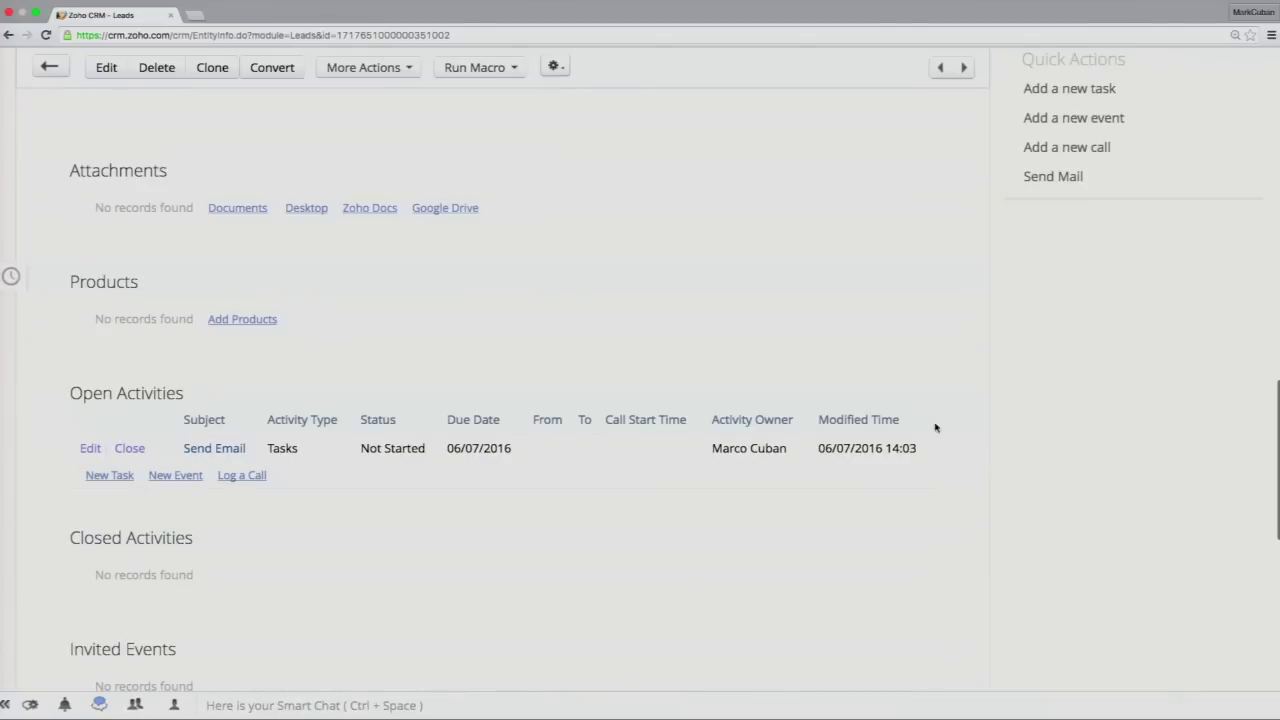
pyautogui.click(186, 475)
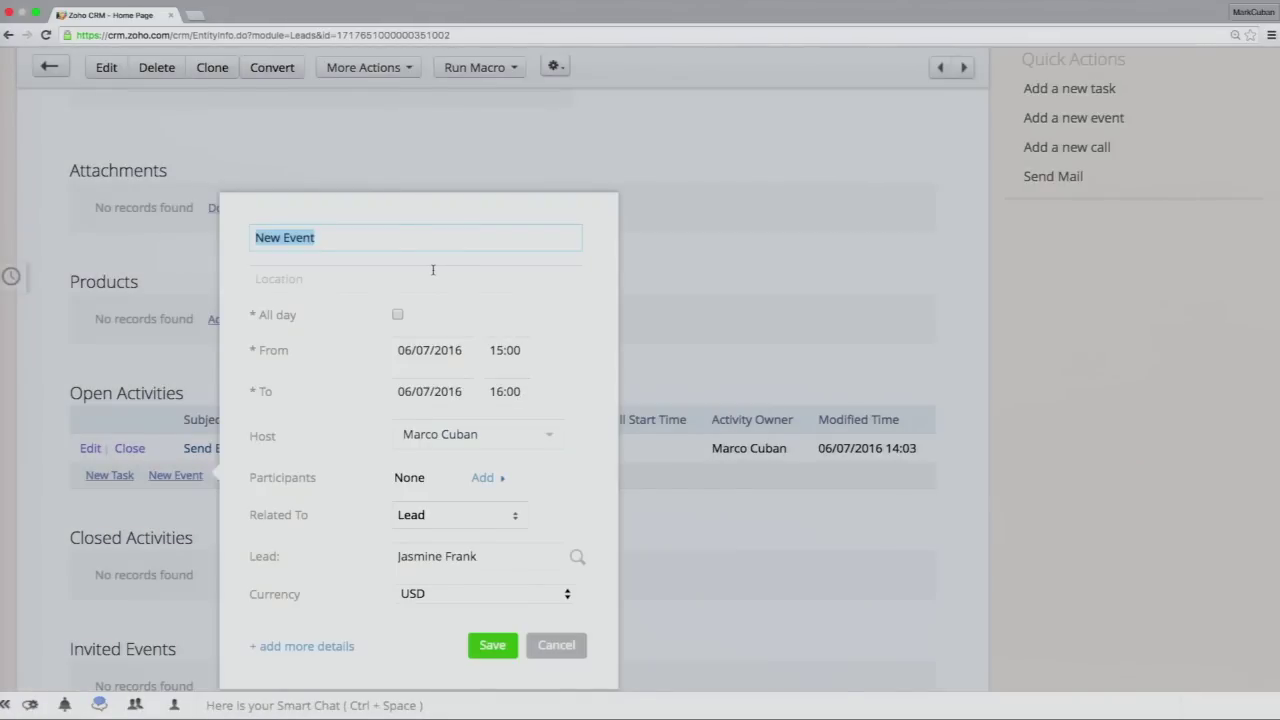
pyautogui.write('Cnf')
pyautogui.write('onference')
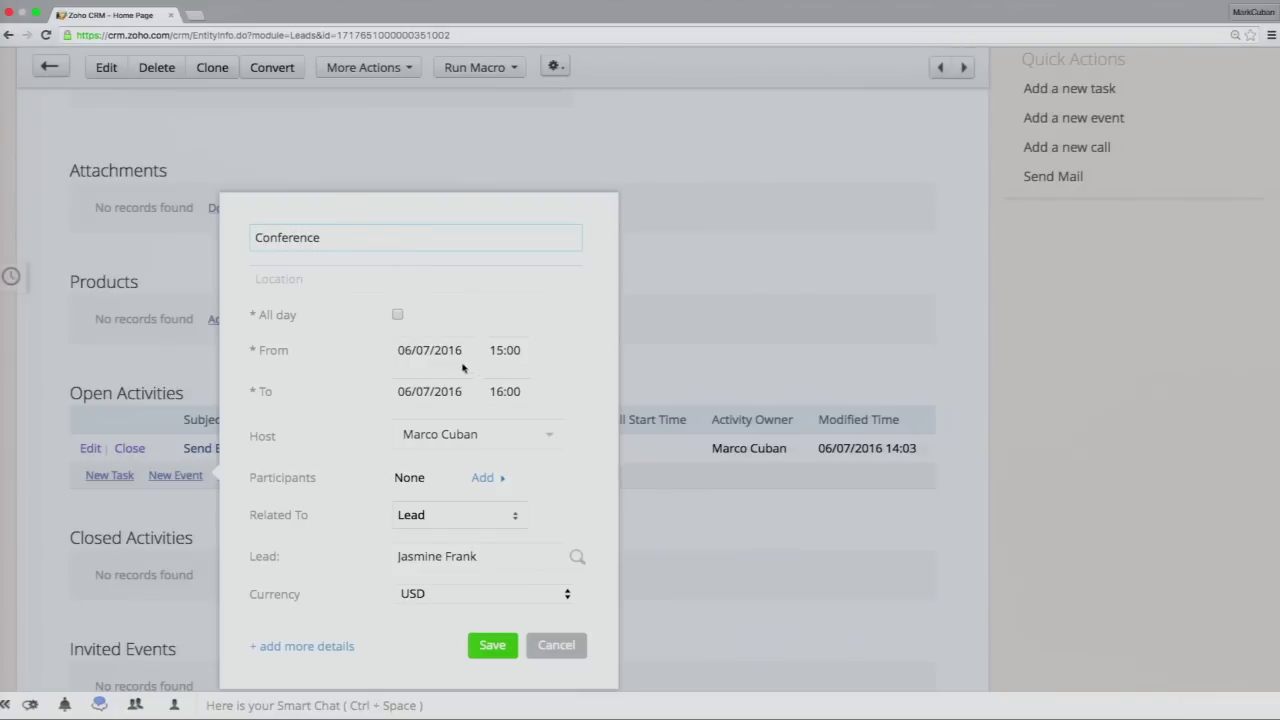
pyautogui.click(456, 356)
pyautogui.click(476, 465)
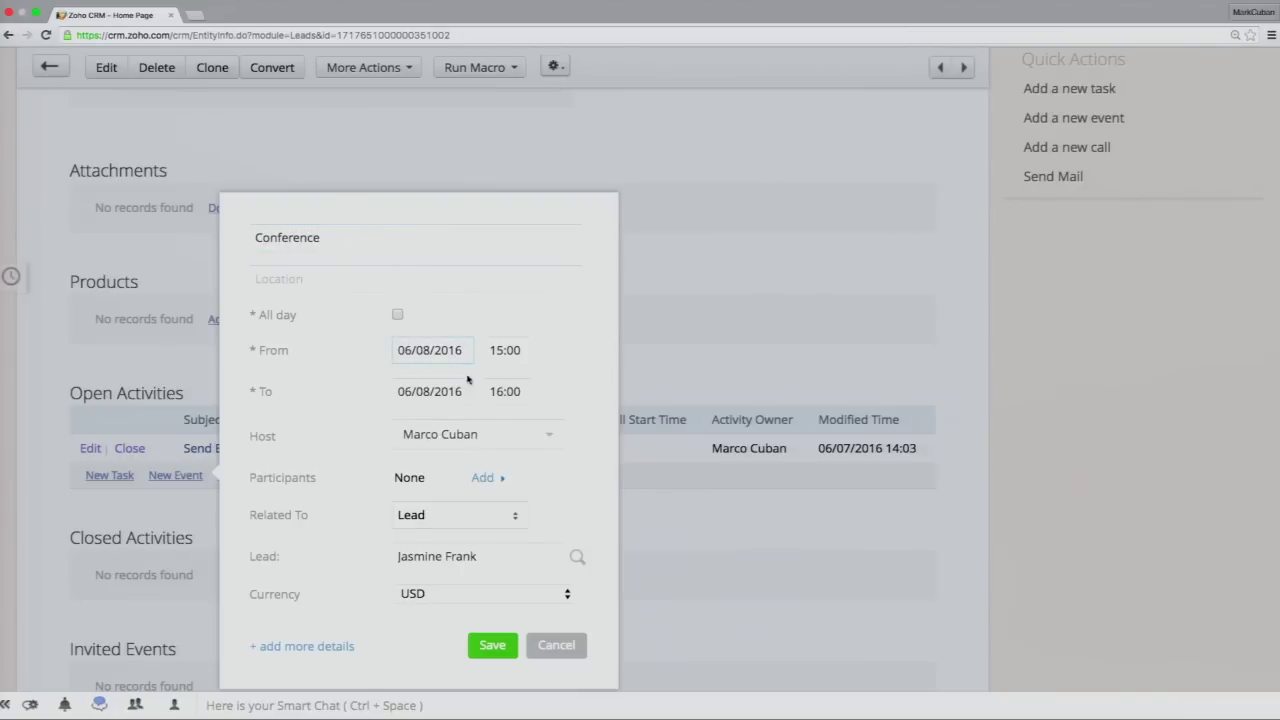
# Set the Conference event's start time to 09:00
pyautogui.click(503, 356)
pyautogui.scroll(-1, 524, 460)
pyautogui.scroll(9, 524, 472)
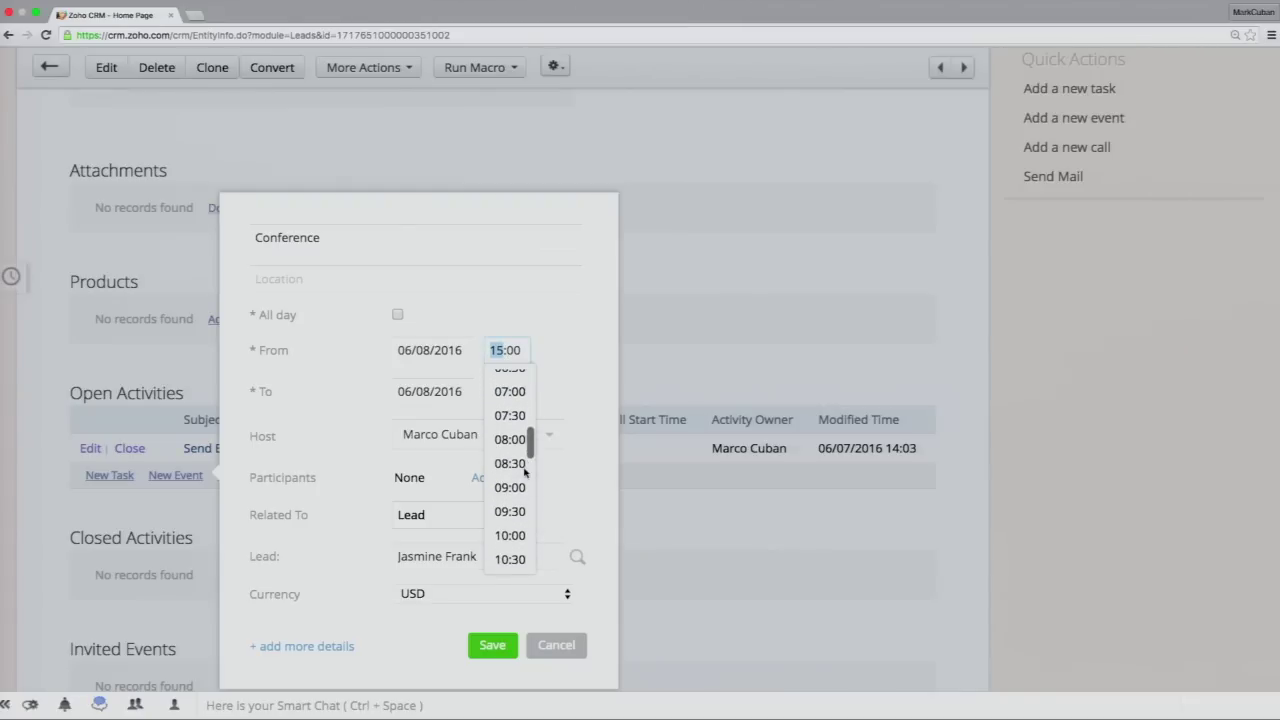
pyautogui.click(510, 488)
# Open the Conference event's participant picker and review the participant source options, the contacts view entries and the e-mail invitation field
pyautogui.scroll(-1, 565, 400)
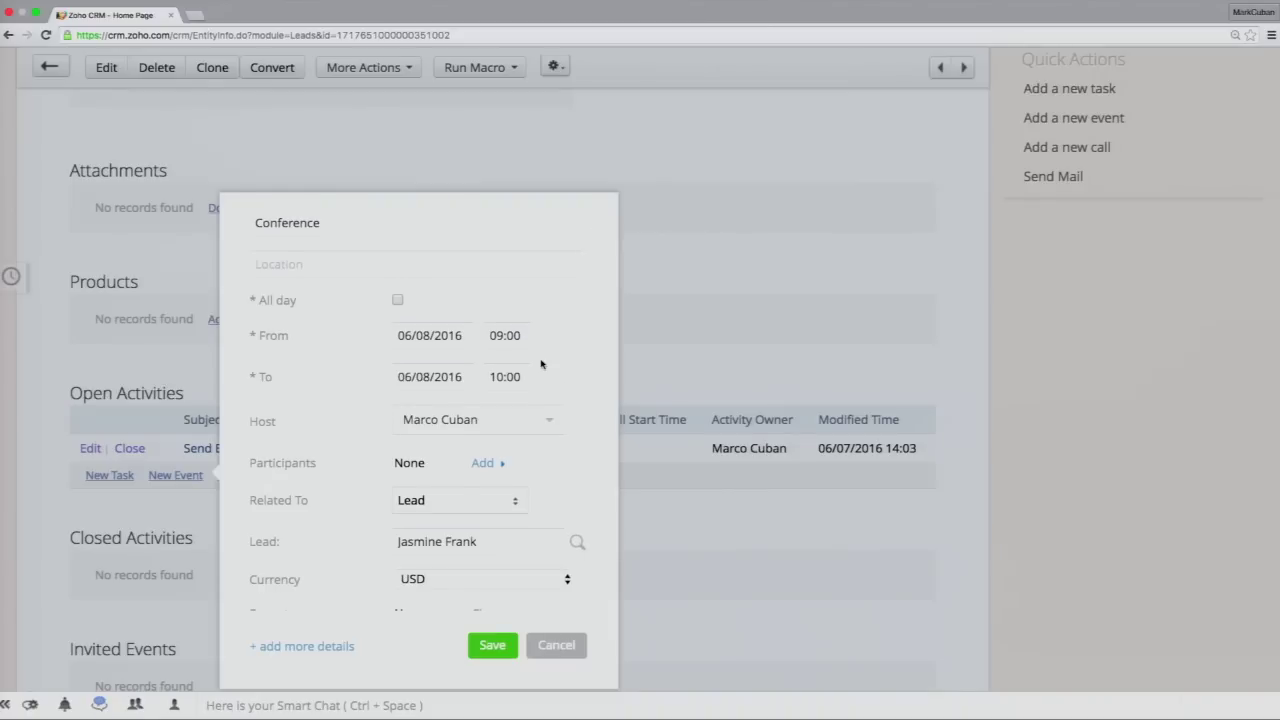
pyautogui.scroll(-2, 541, 364)
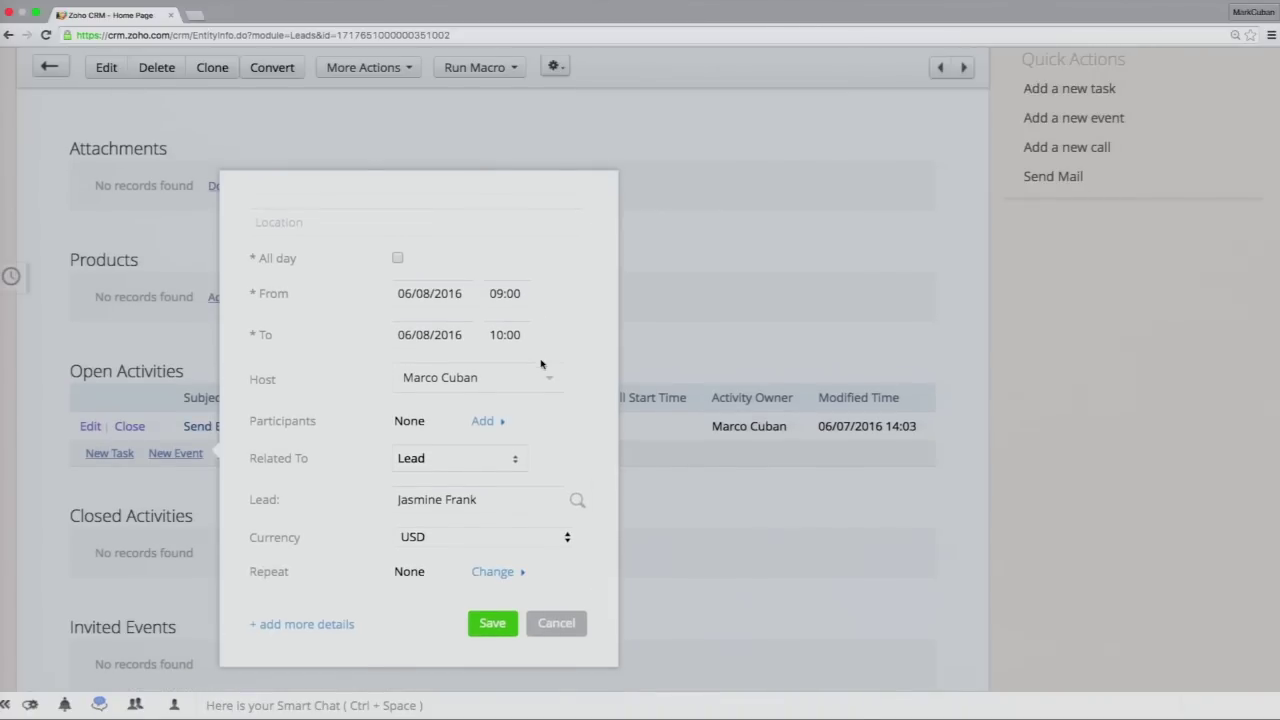
pyautogui.scroll(-3, 541, 364)
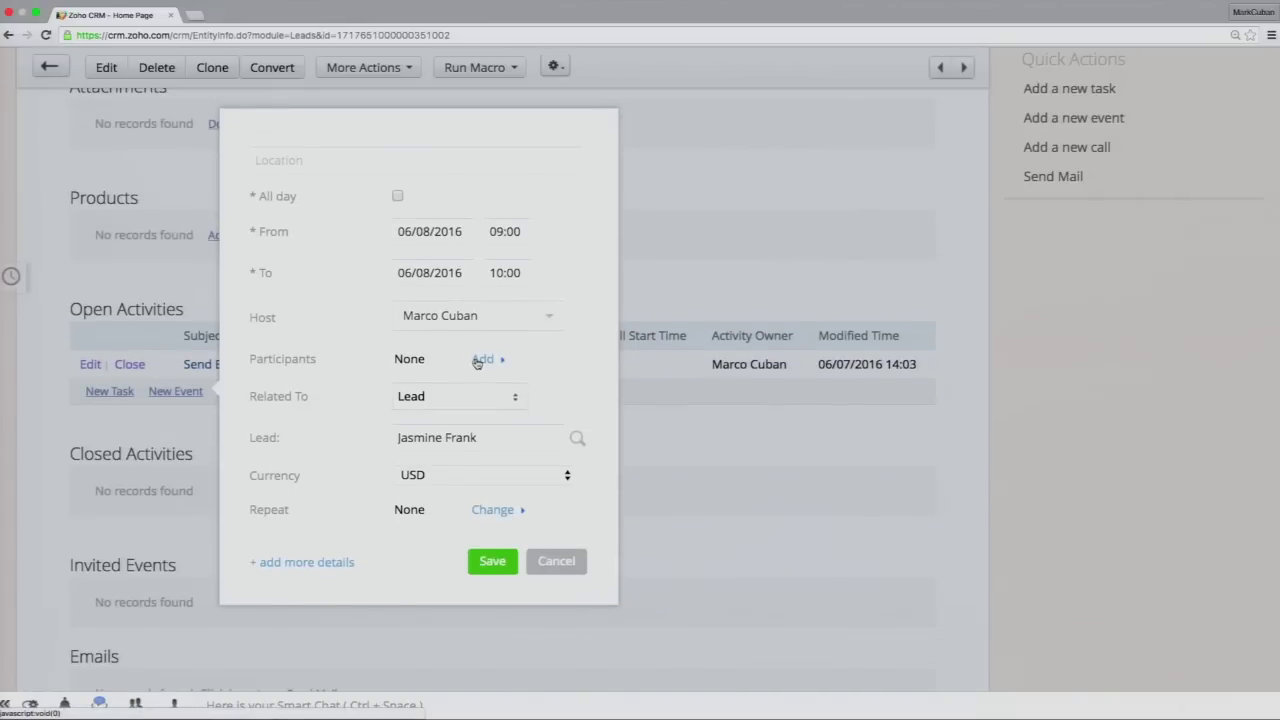
pyautogui.click(477, 362)
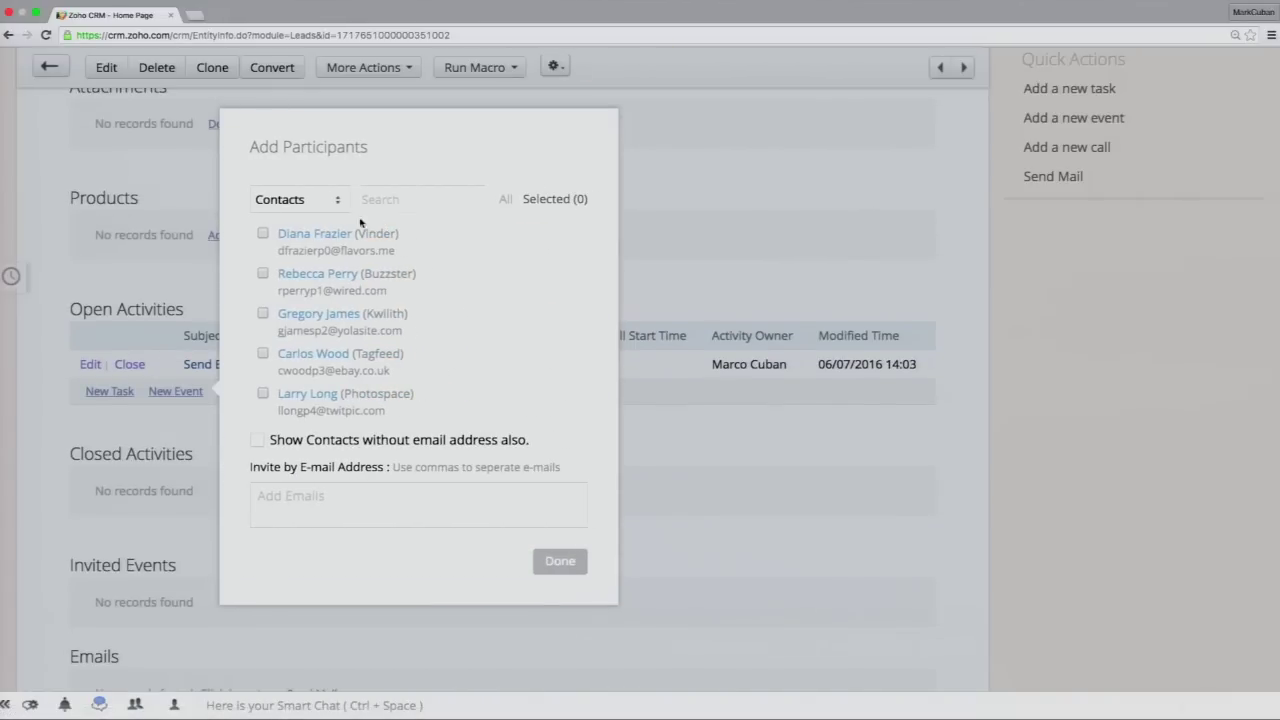
pyautogui.click(337, 205)
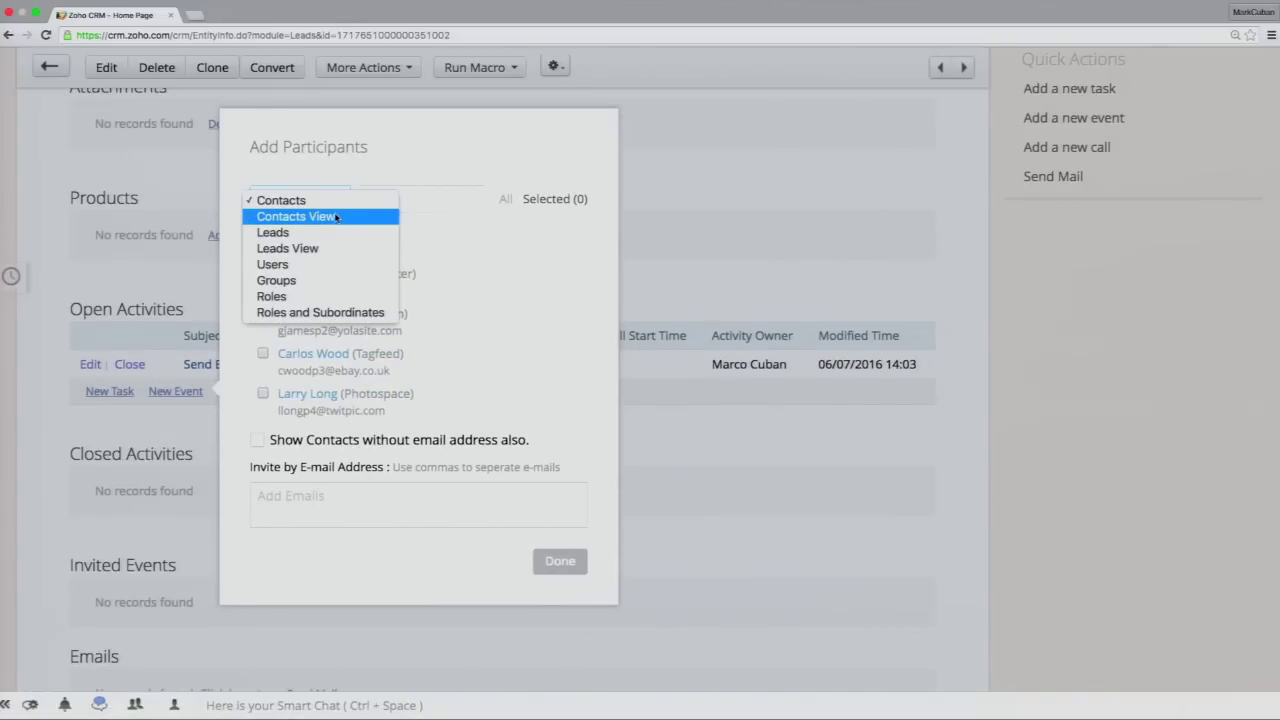
pyautogui.click(337, 216)
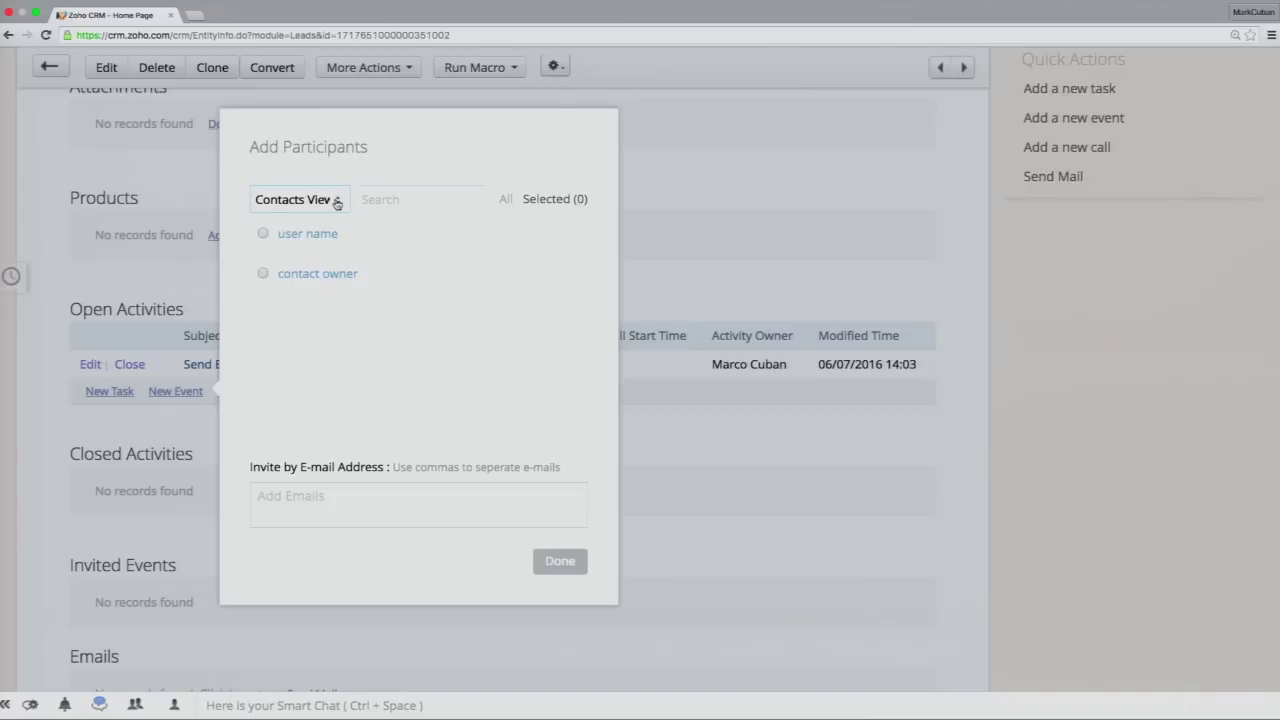
pyautogui.click(338, 201)
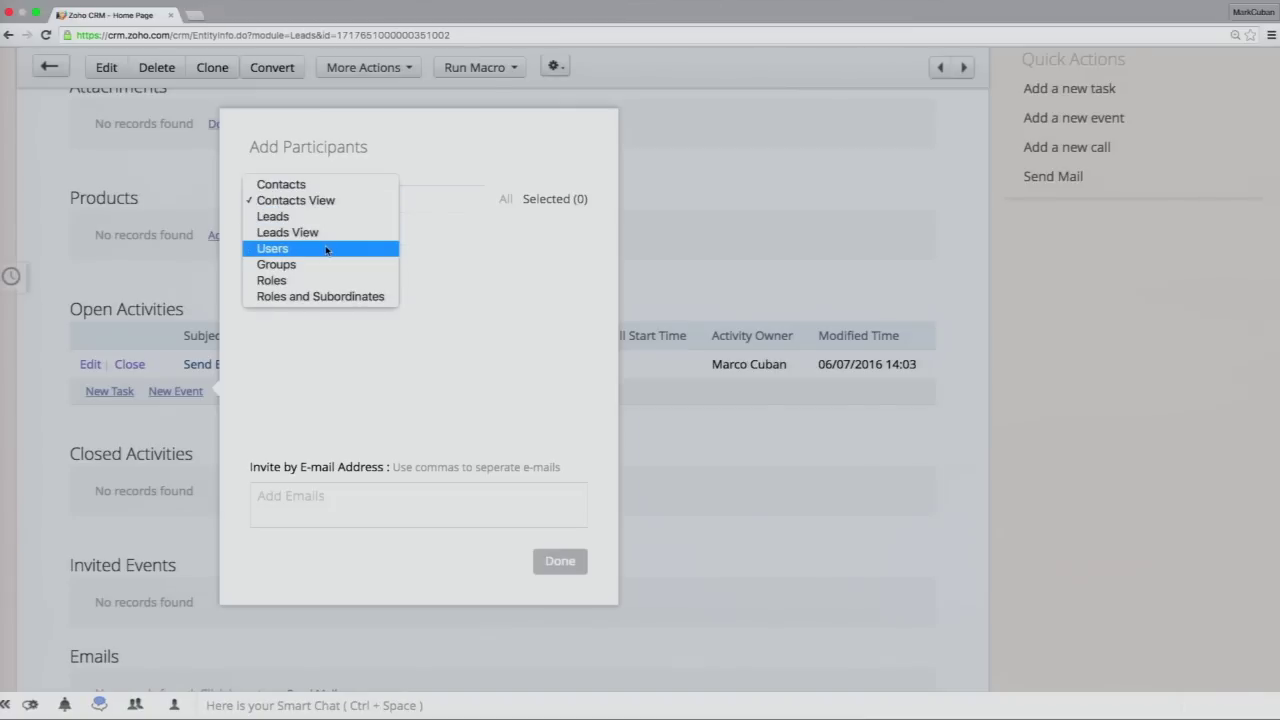
pyautogui.click(392, 491)
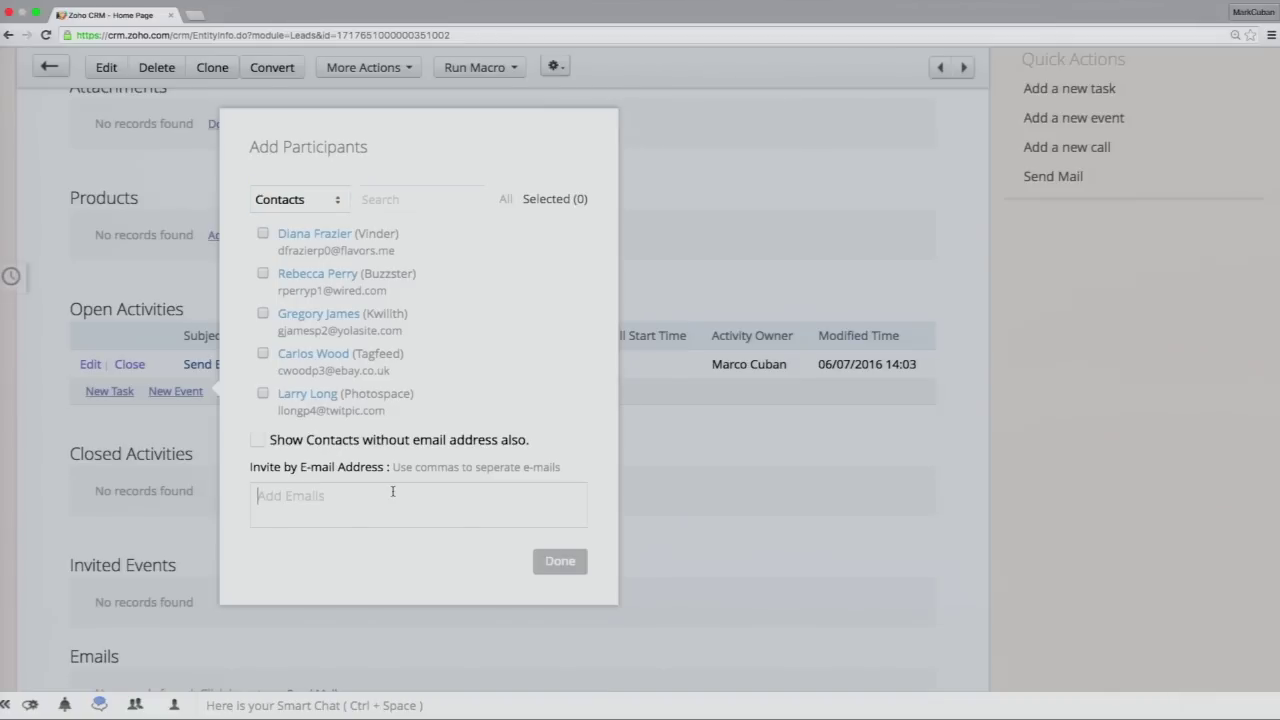
pyautogui.click(533, 558)
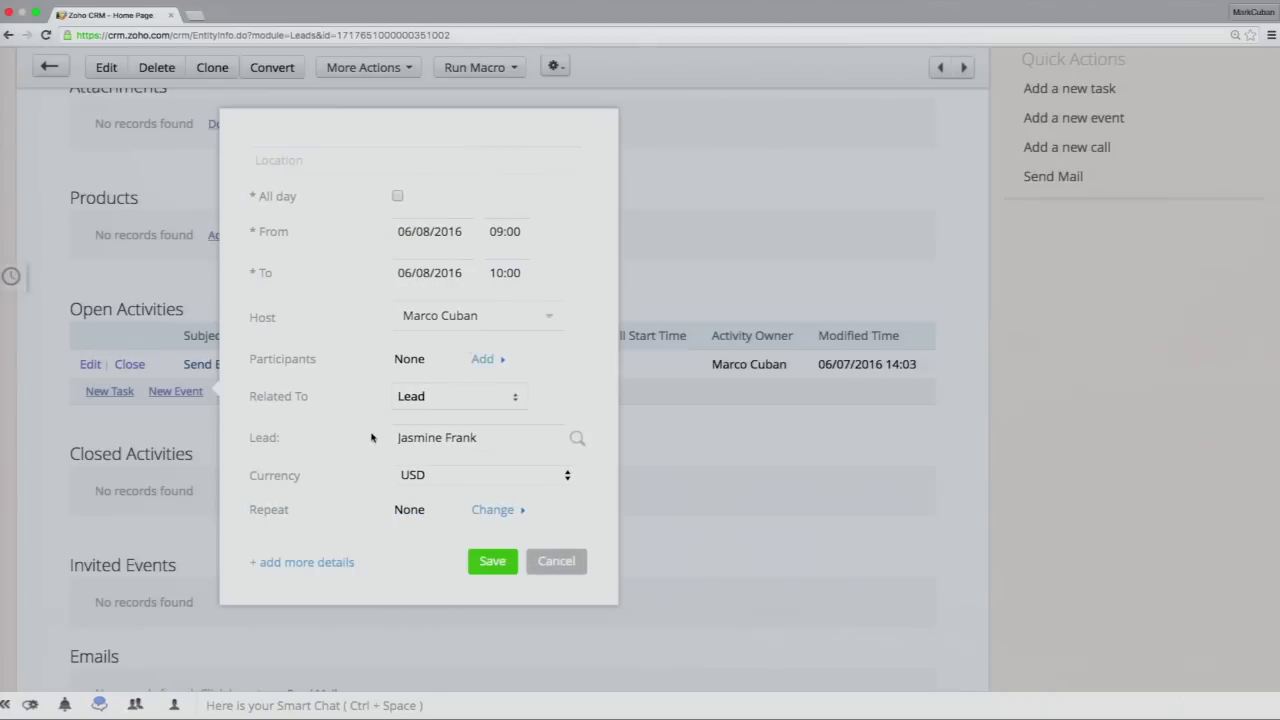
# Show the Conference event's additional details, set its reminder to 5 minutes before, and save the event
pyautogui.scroll(-3, 373, 425)
pyautogui.scroll(2, 372, 421)
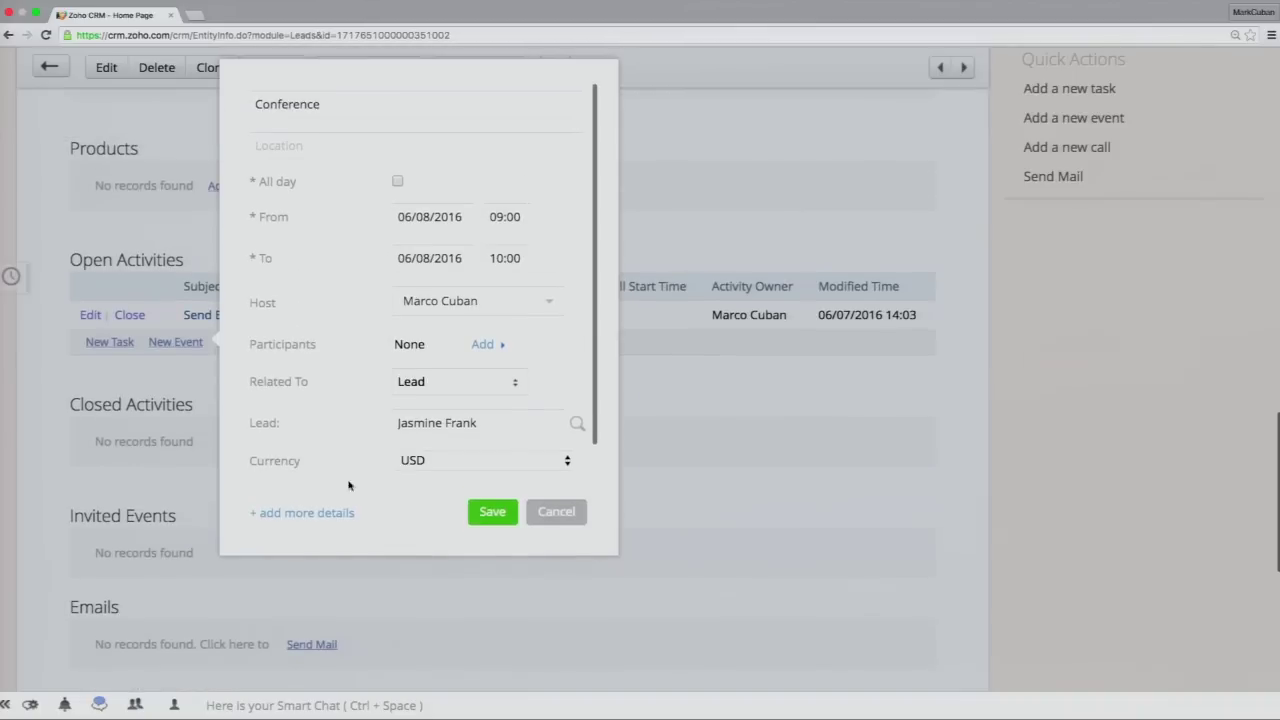
pyautogui.click(332, 513)
pyautogui.scroll(-1, 353, 419)
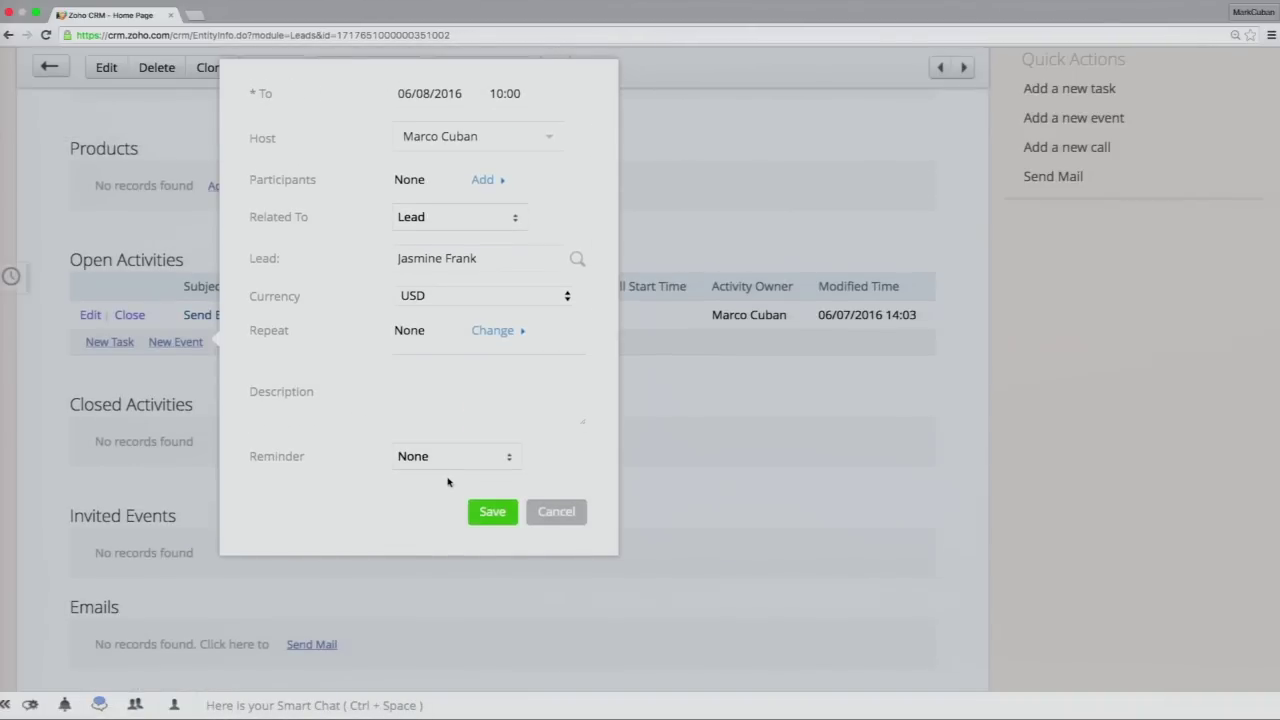
pyautogui.click(474, 462)
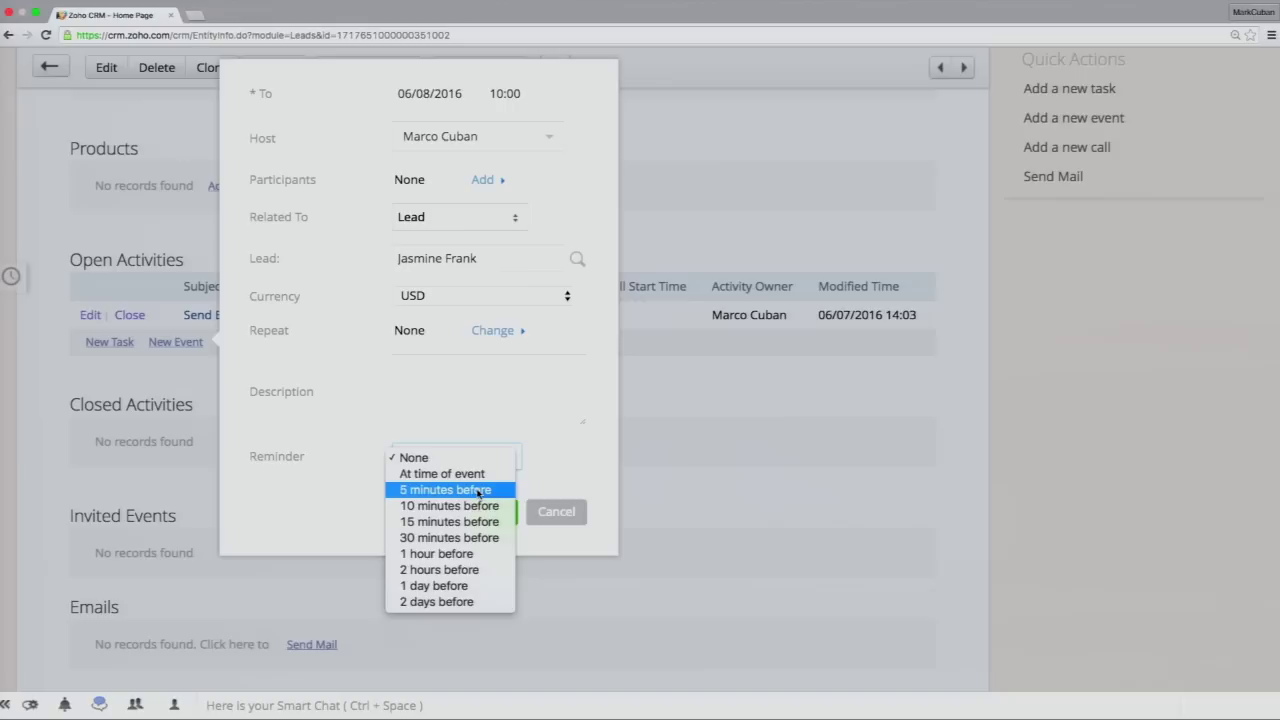
pyautogui.click(478, 490)
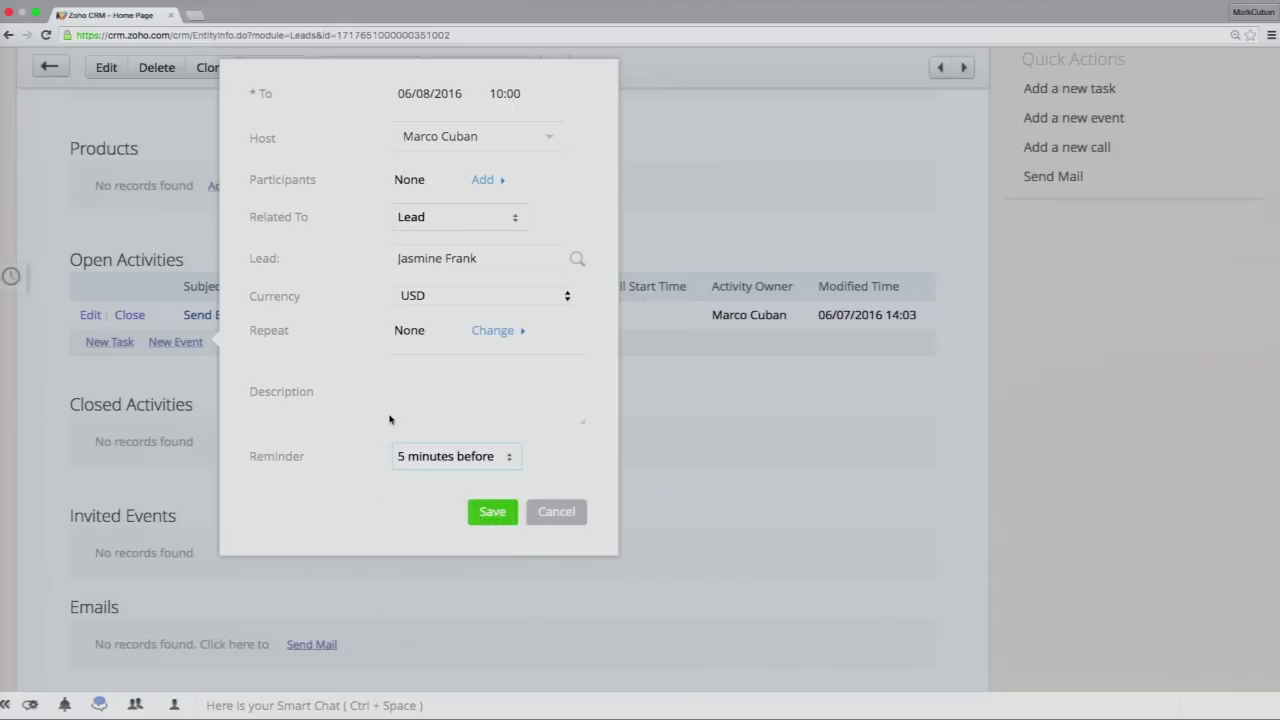
pyautogui.scroll(3, 389, 418)
pyautogui.scroll(5, 389, 418)
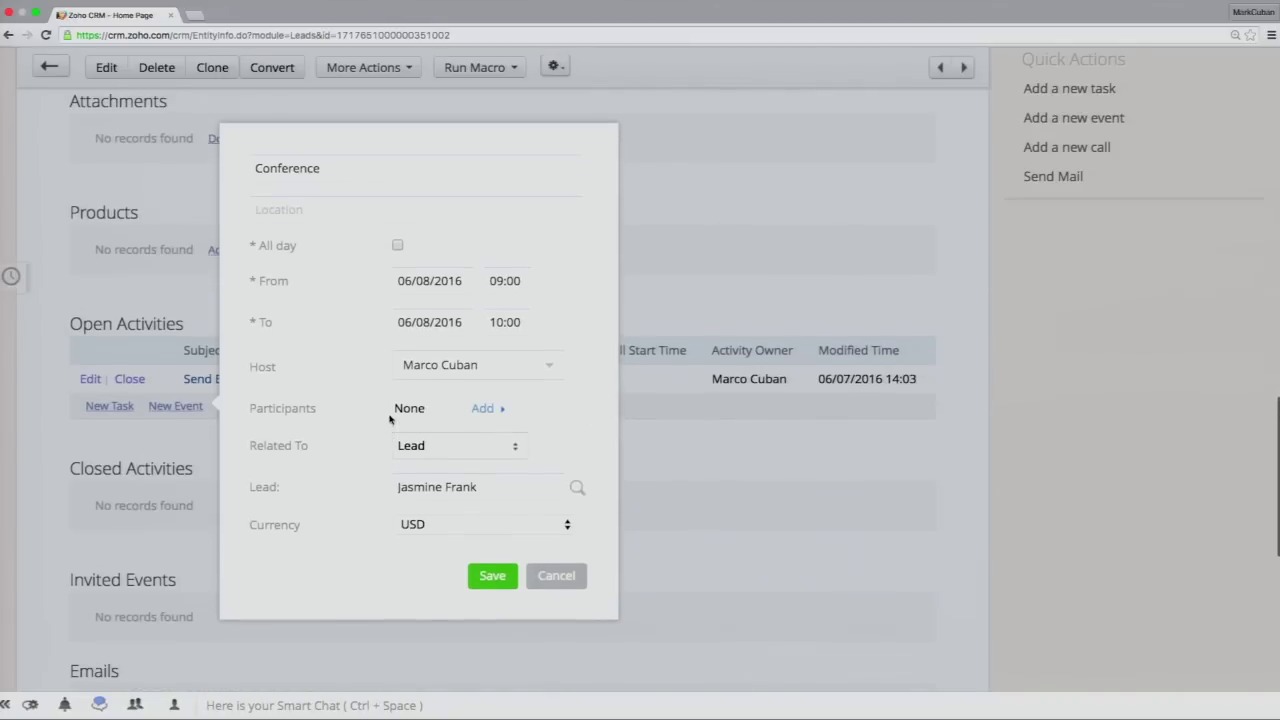
pyautogui.click(493, 592)
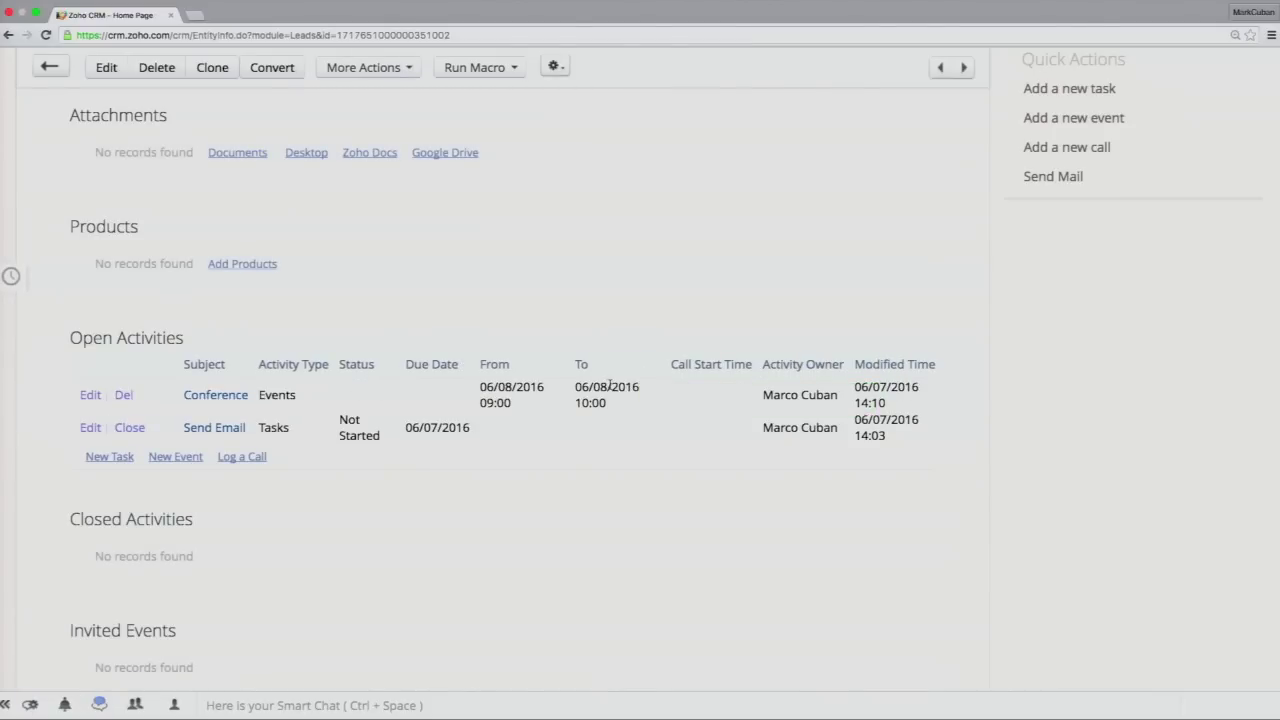
# Open the calendar's month view for June 2016 to see the scheduled Conference event
pyautogui.scroll(10, 526, 472)
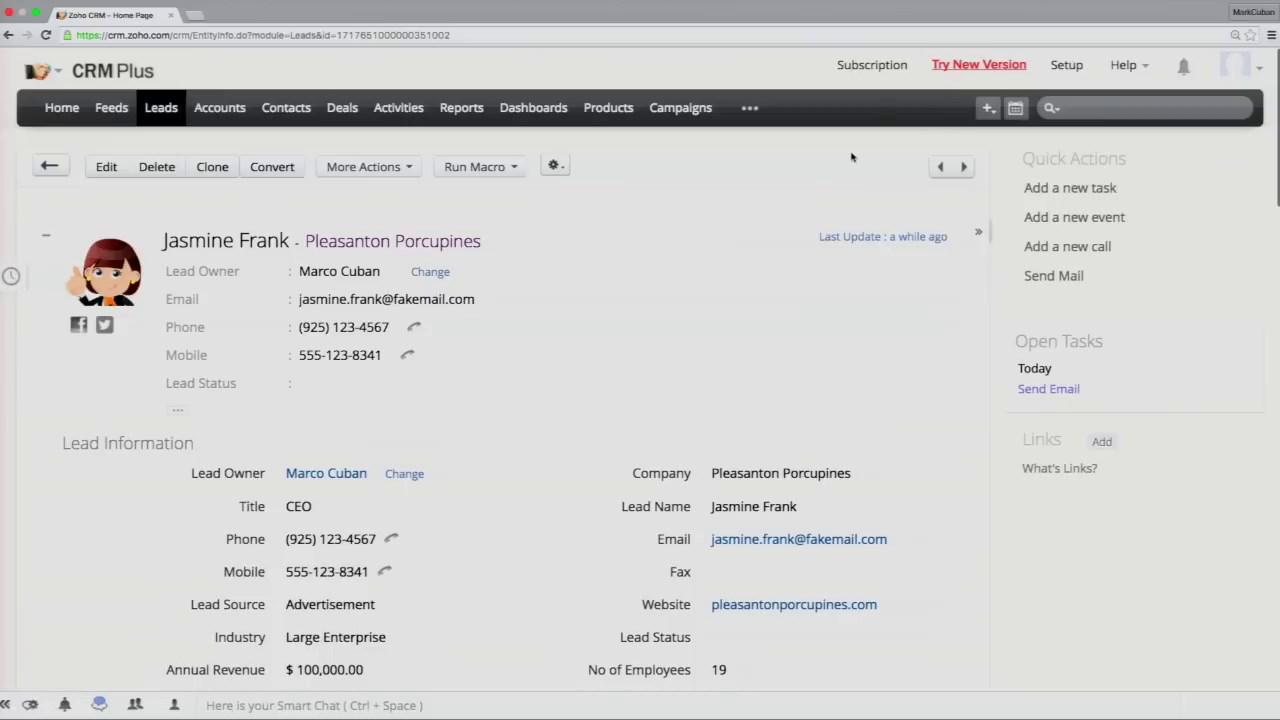
pyautogui.click(1014, 110)
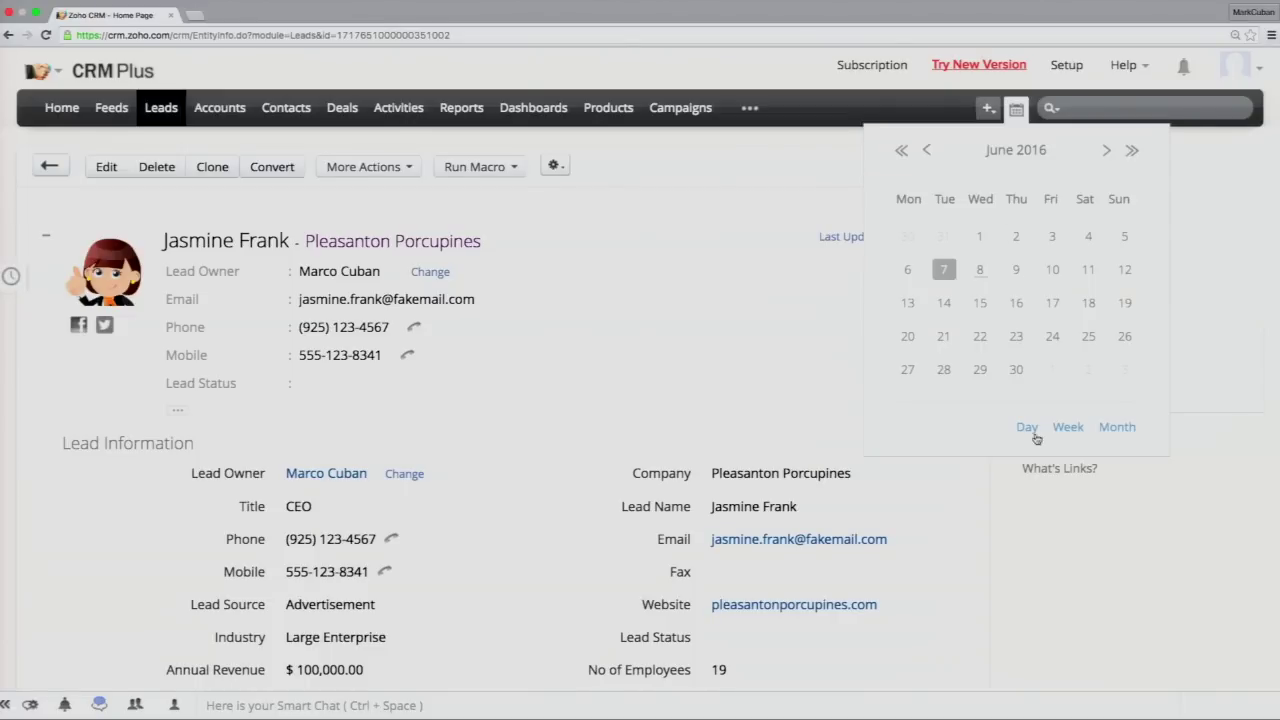
pyautogui.click(1116, 428)
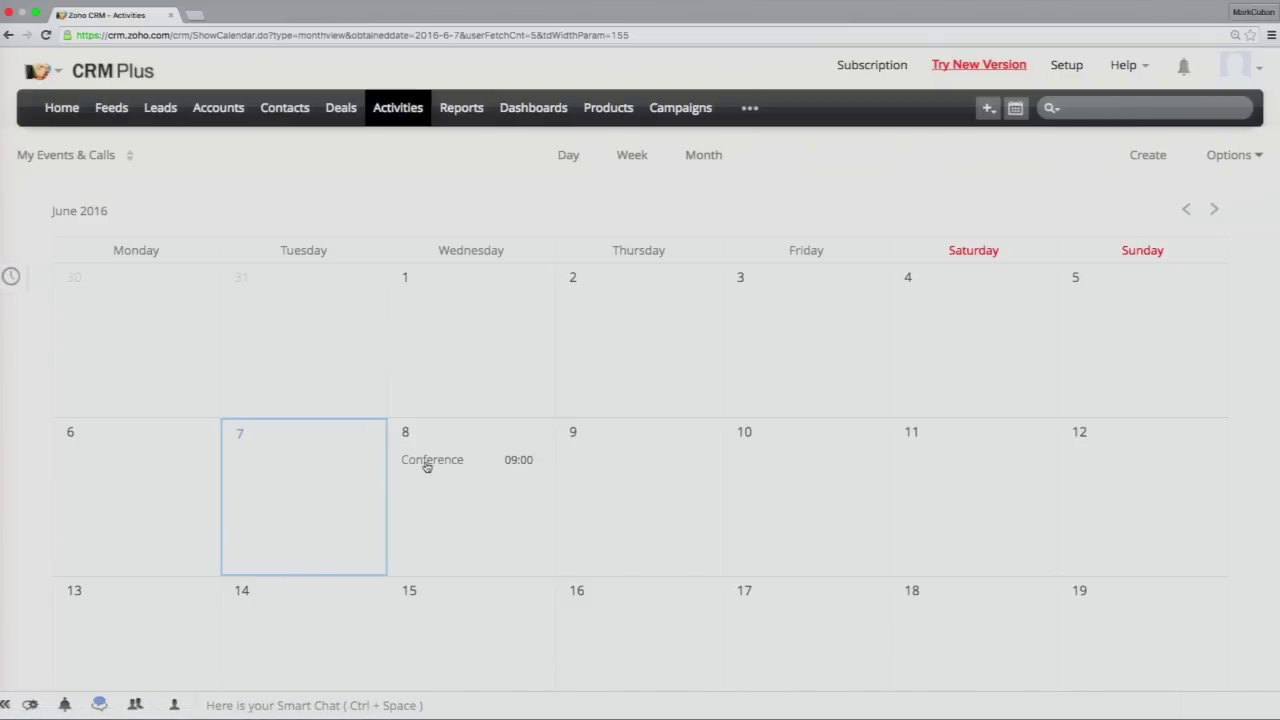
# Switch the calendar to the week view and move the Wednesday, June 8 Conference event to 10:00 - 11:00
pyautogui.click(640, 165)
pyautogui.scroll(-1, 452, 519)
pyautogui.scroll(6, 452, 519)
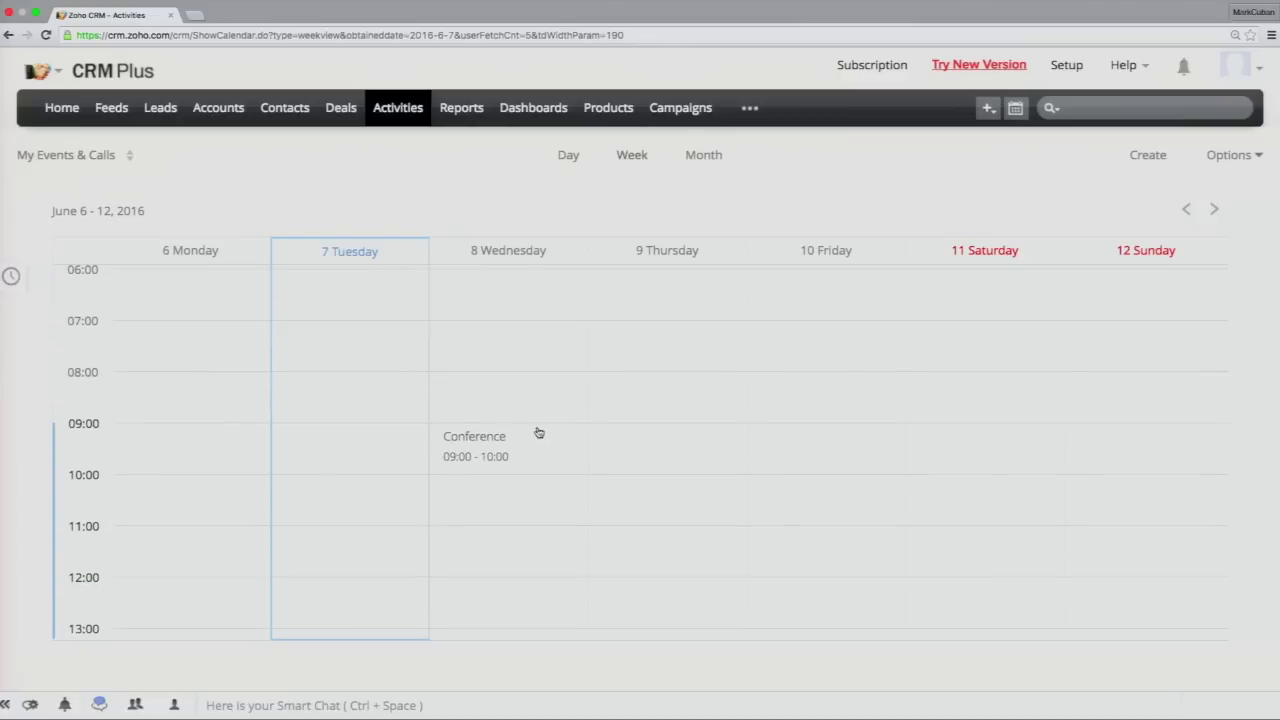
pyautogui.moveTo(538, 432); pyautogui.dragTo(538, 483)
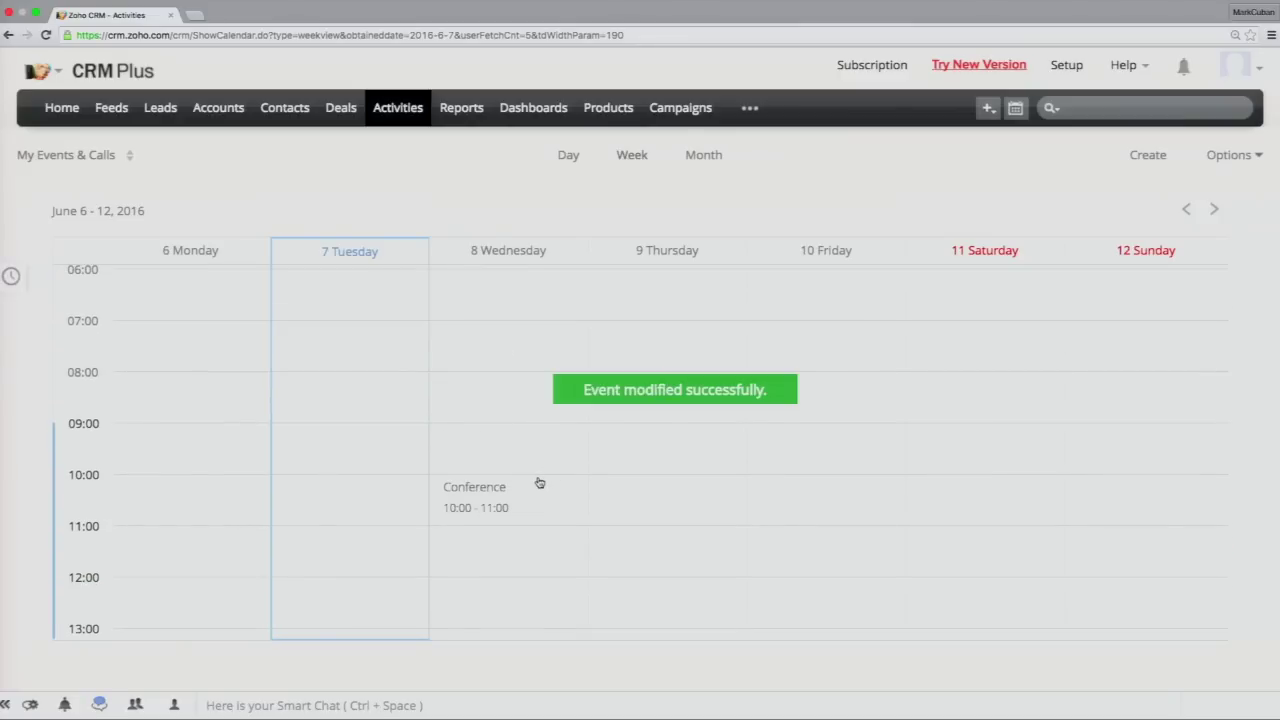
# Open the day view for Wednesday, June 8, 2016 and move the Conference event to the 11:00 slot
pyautogui.click(567, 154)
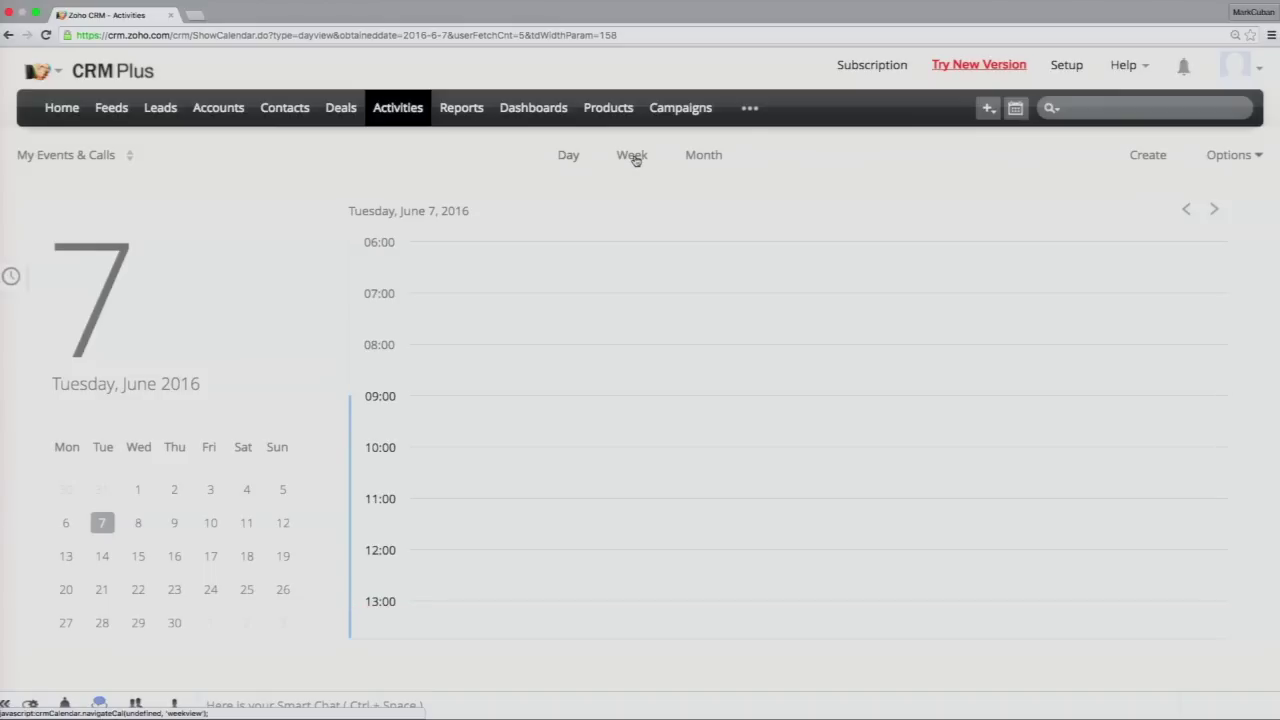
pyautogui.click(1209, 209)
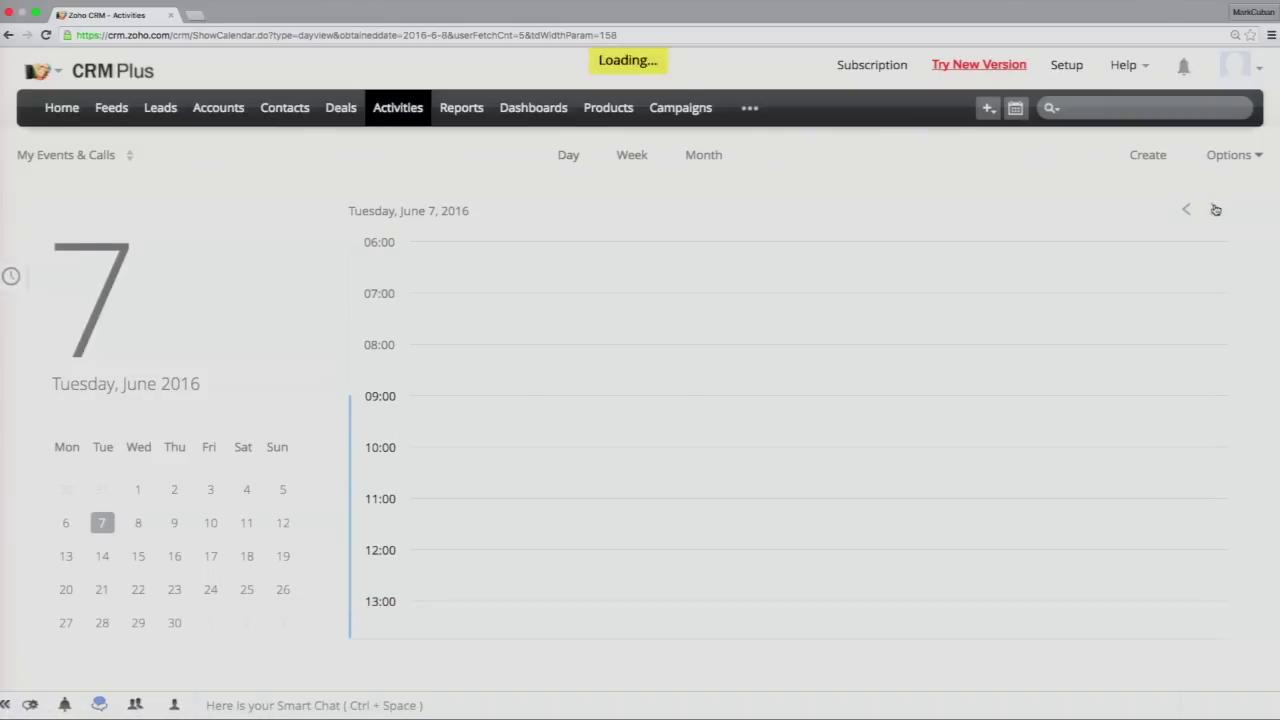
pyautogui.scroll(-1, 994, 463)
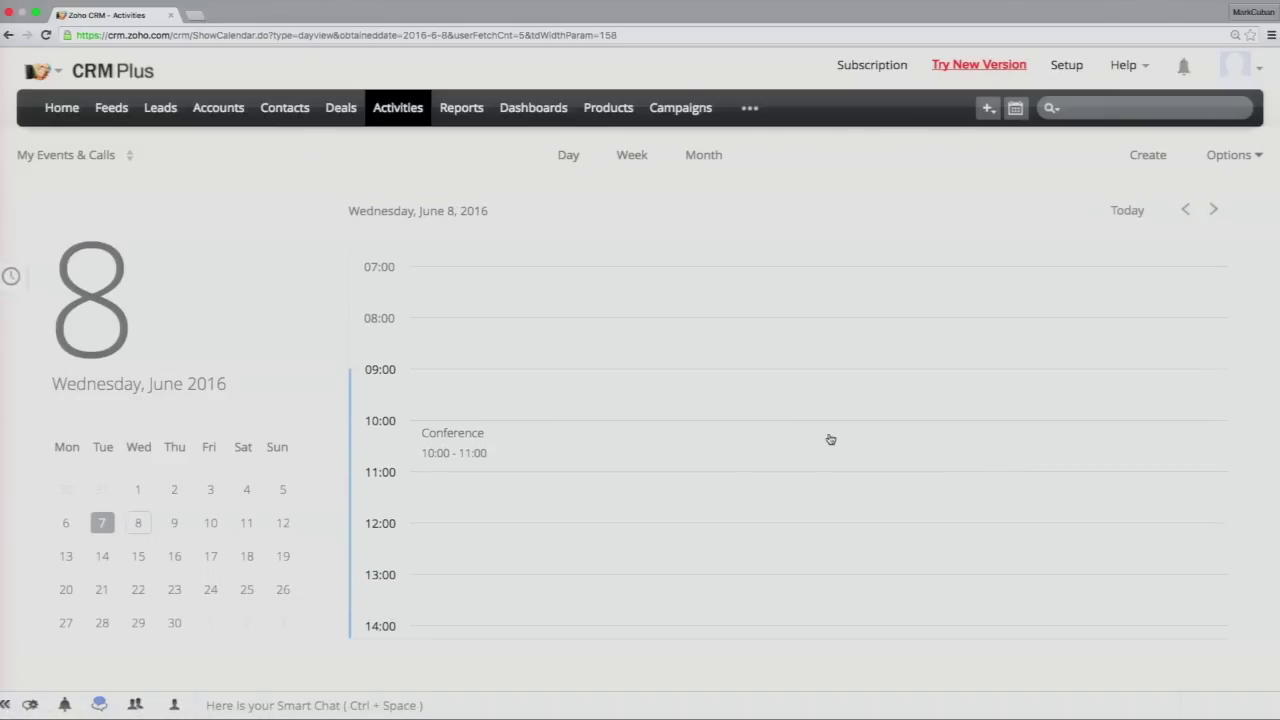
pyautogui.moveTo(830, 437); pyautogui.dragTo(831, 486)
pyautogui.scroll(4, 830, 486)
pyautogui.scroll(2, 830, 486)
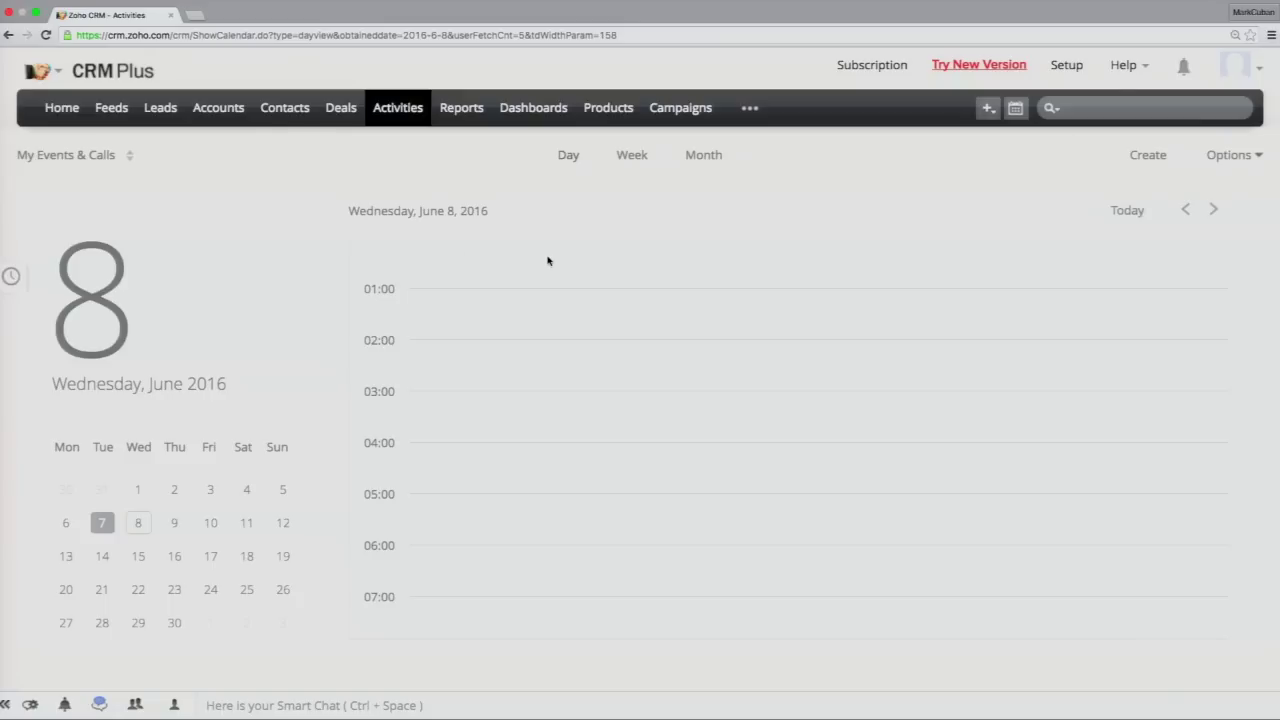
pyautogui.scroll(-3, 547, 261)
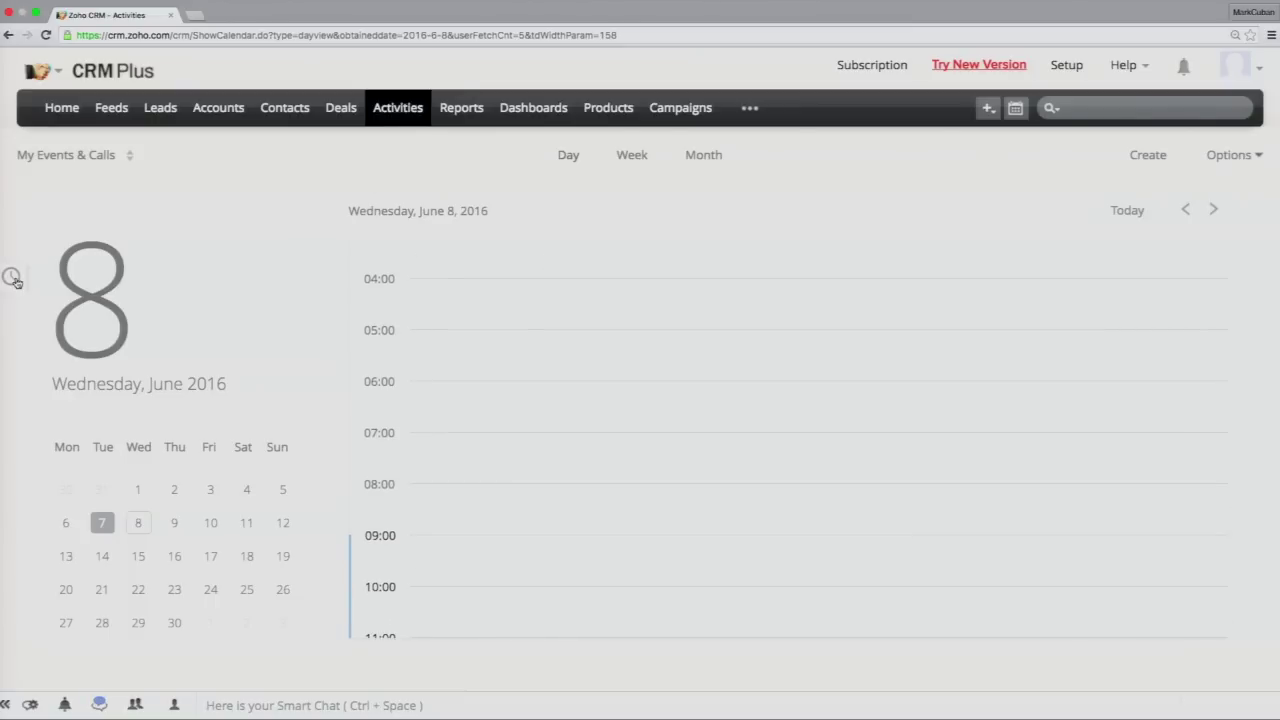
# Reopen the Pleasanton Porcupines lead from the recently viewed records and examine its lead information
pyautogui.moveTo(12, 280)
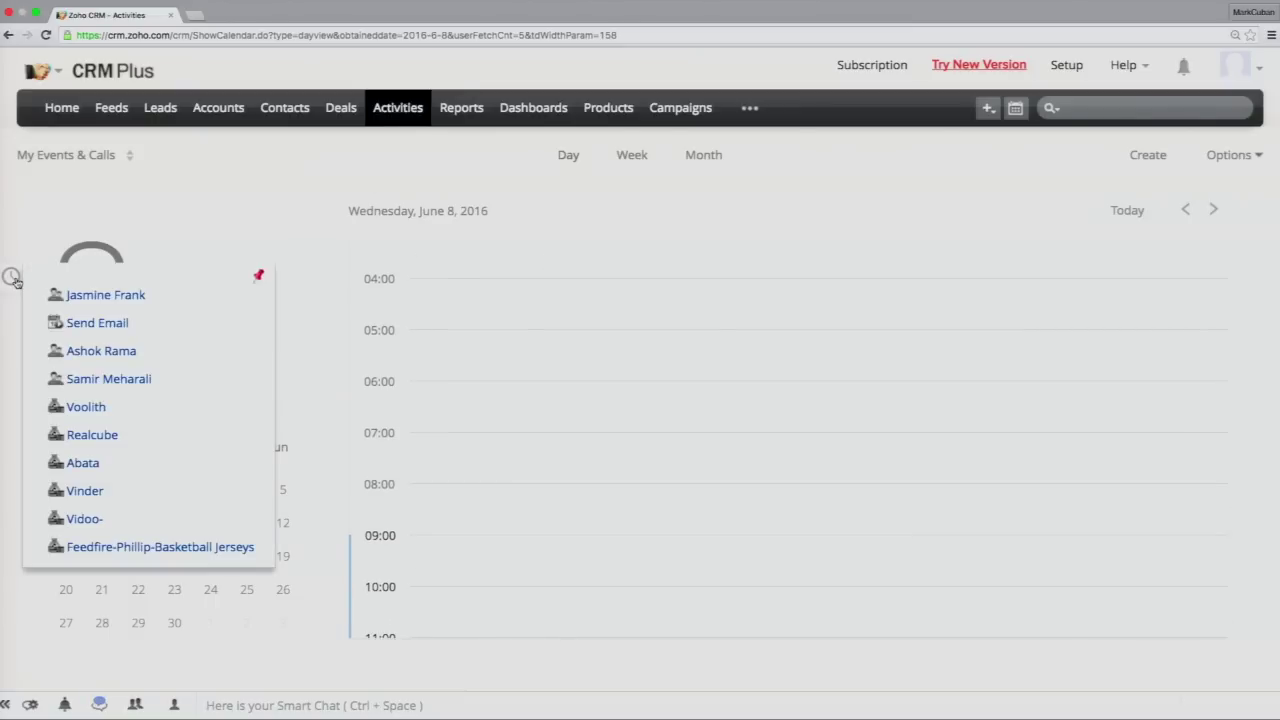
pyautogui.click(116, 298)
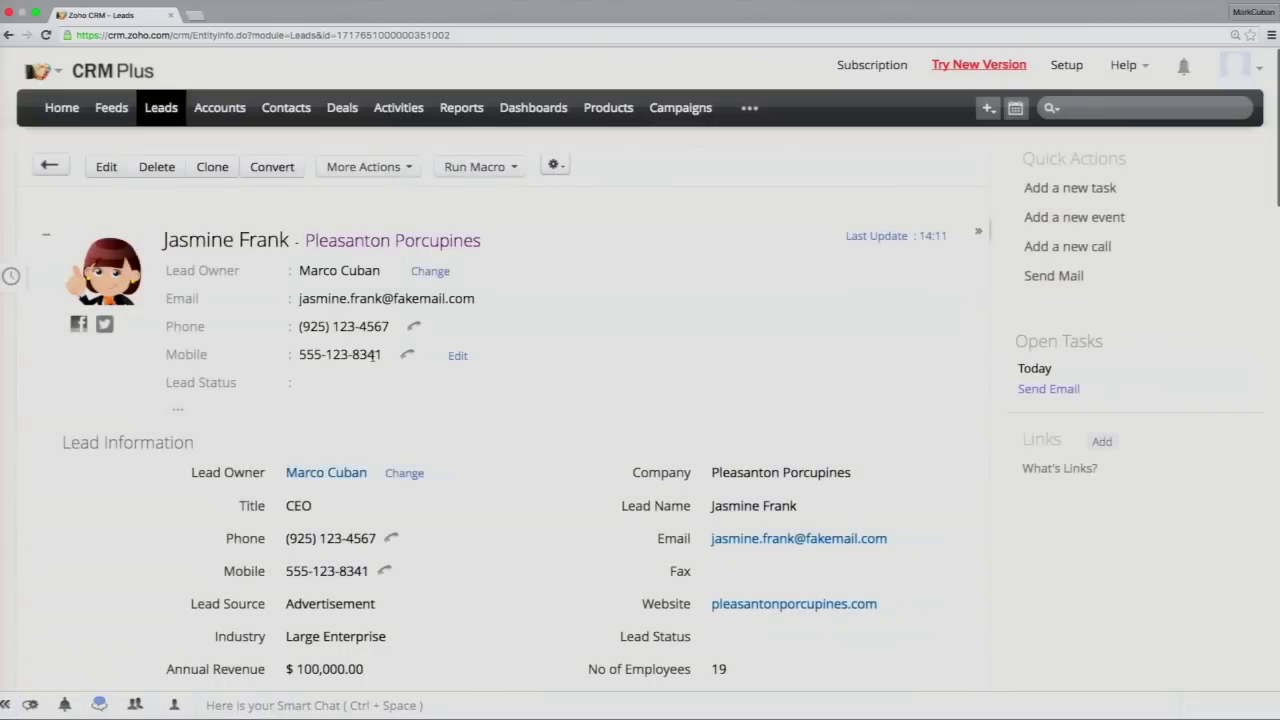
pyautogui.scroll(-10, 780, 388)
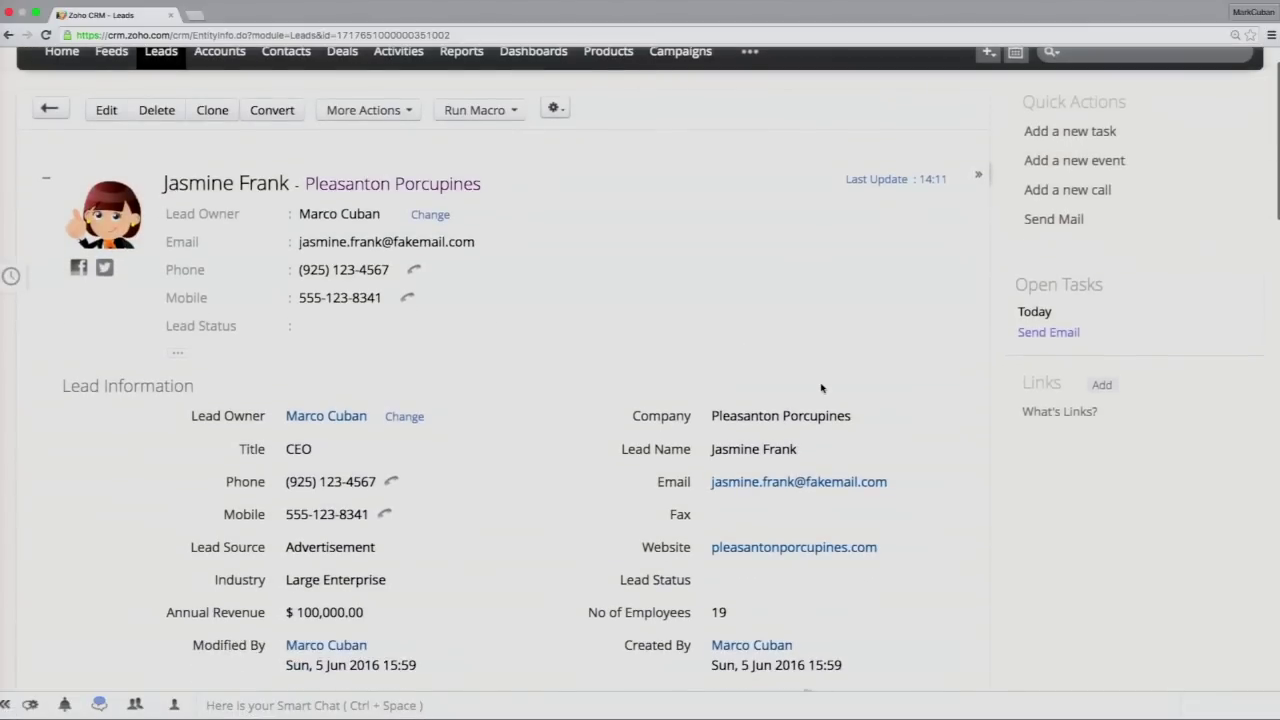
pyautogui.scroll(-3, 821, 388)
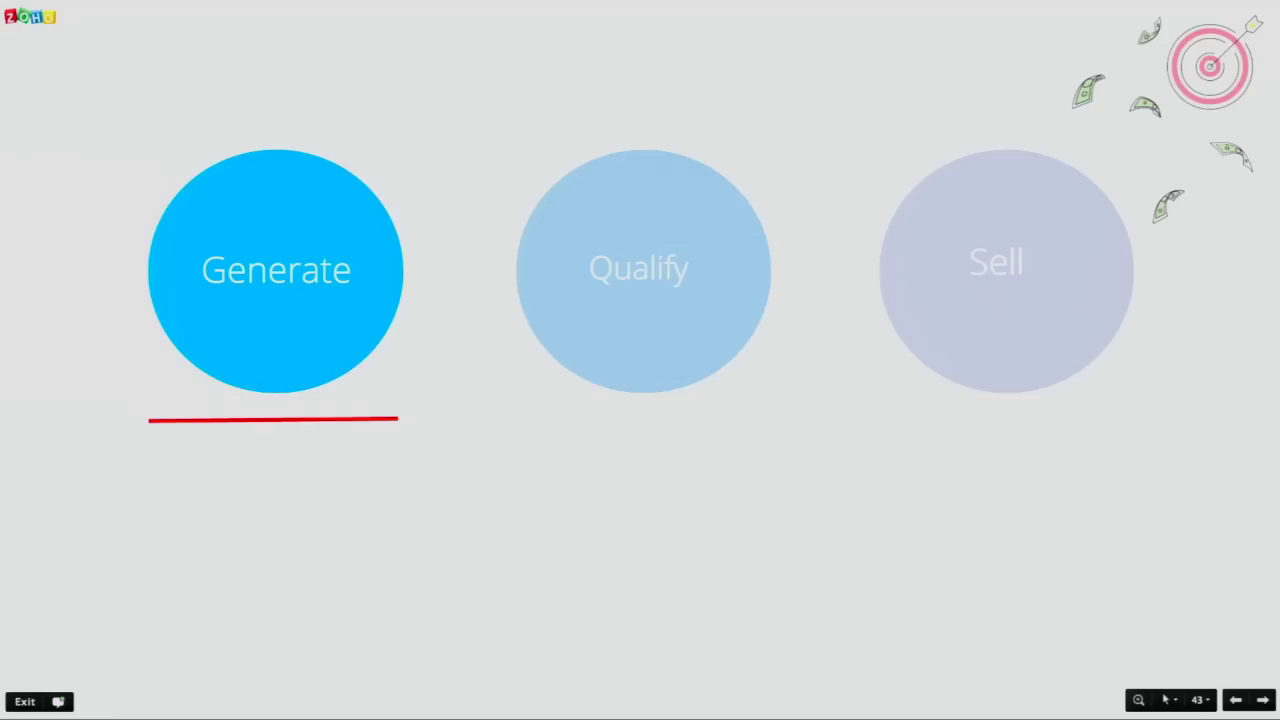